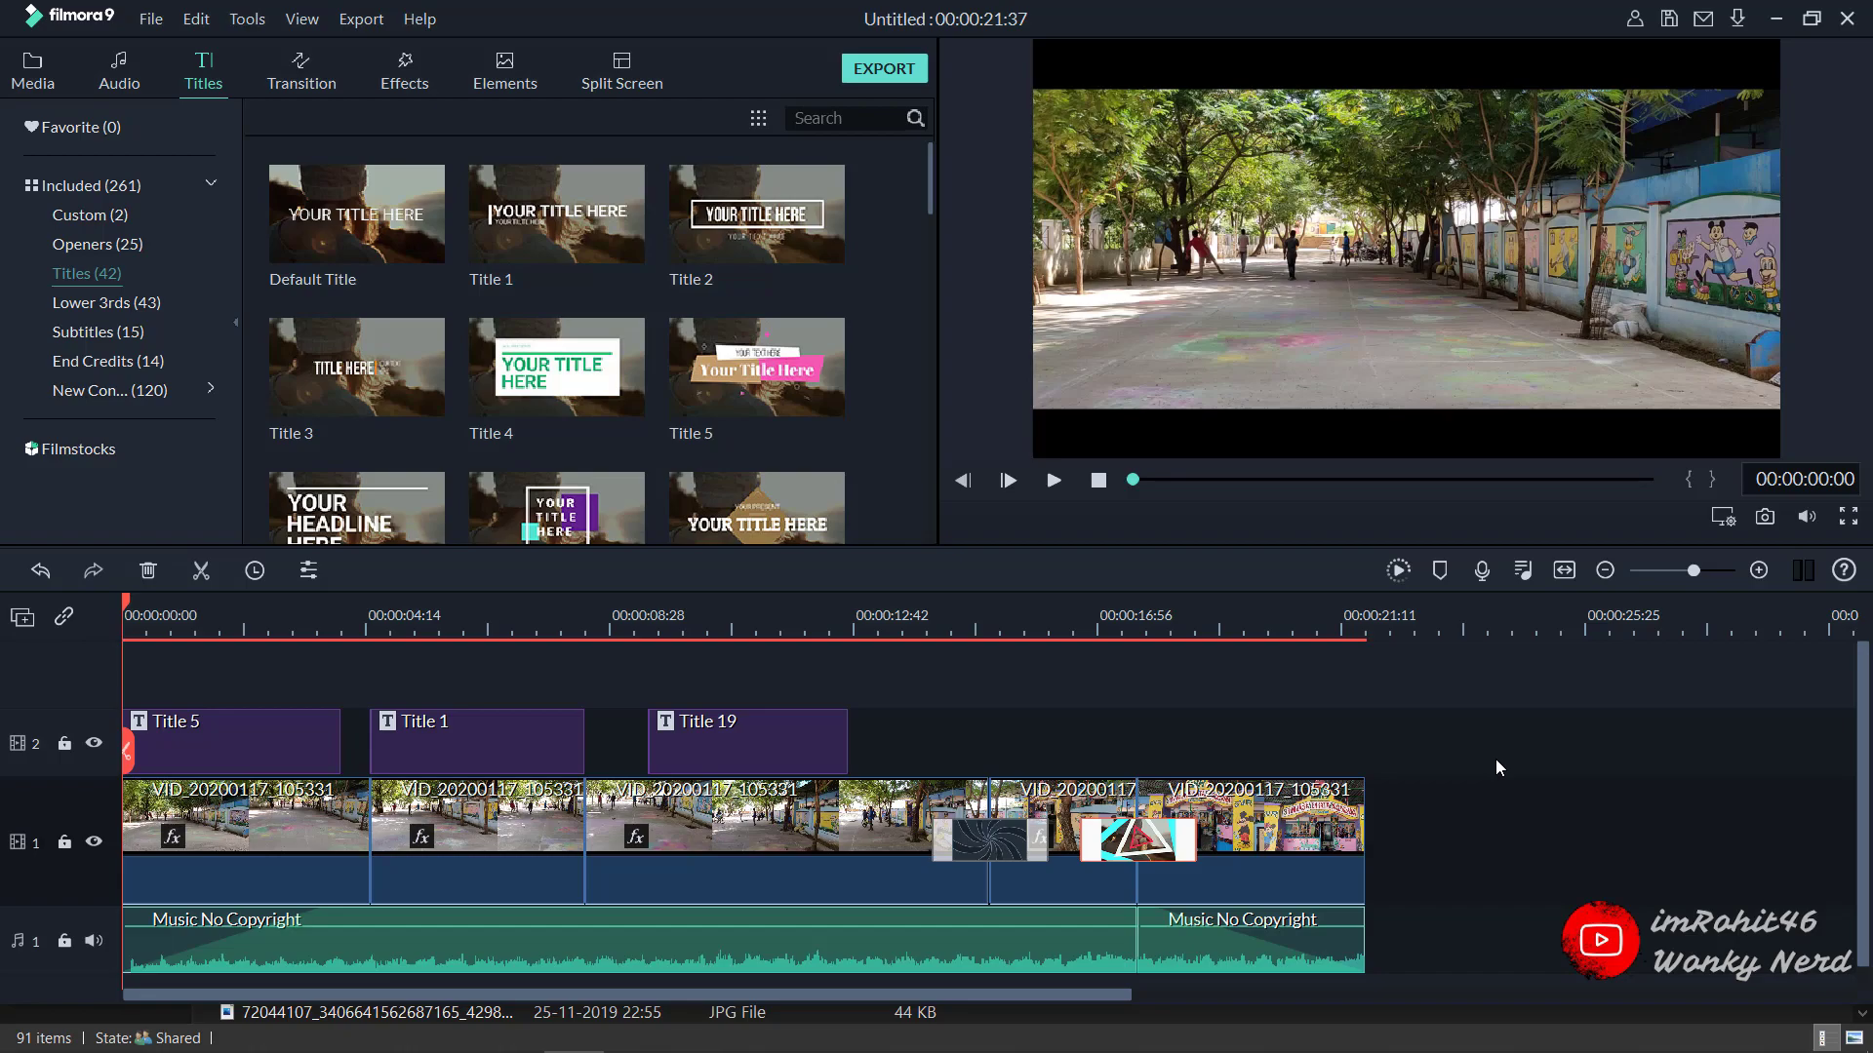
# Play the edited timeline from the start and look at the project's save dialog without saving.
pyautogui.click(1054, 480)
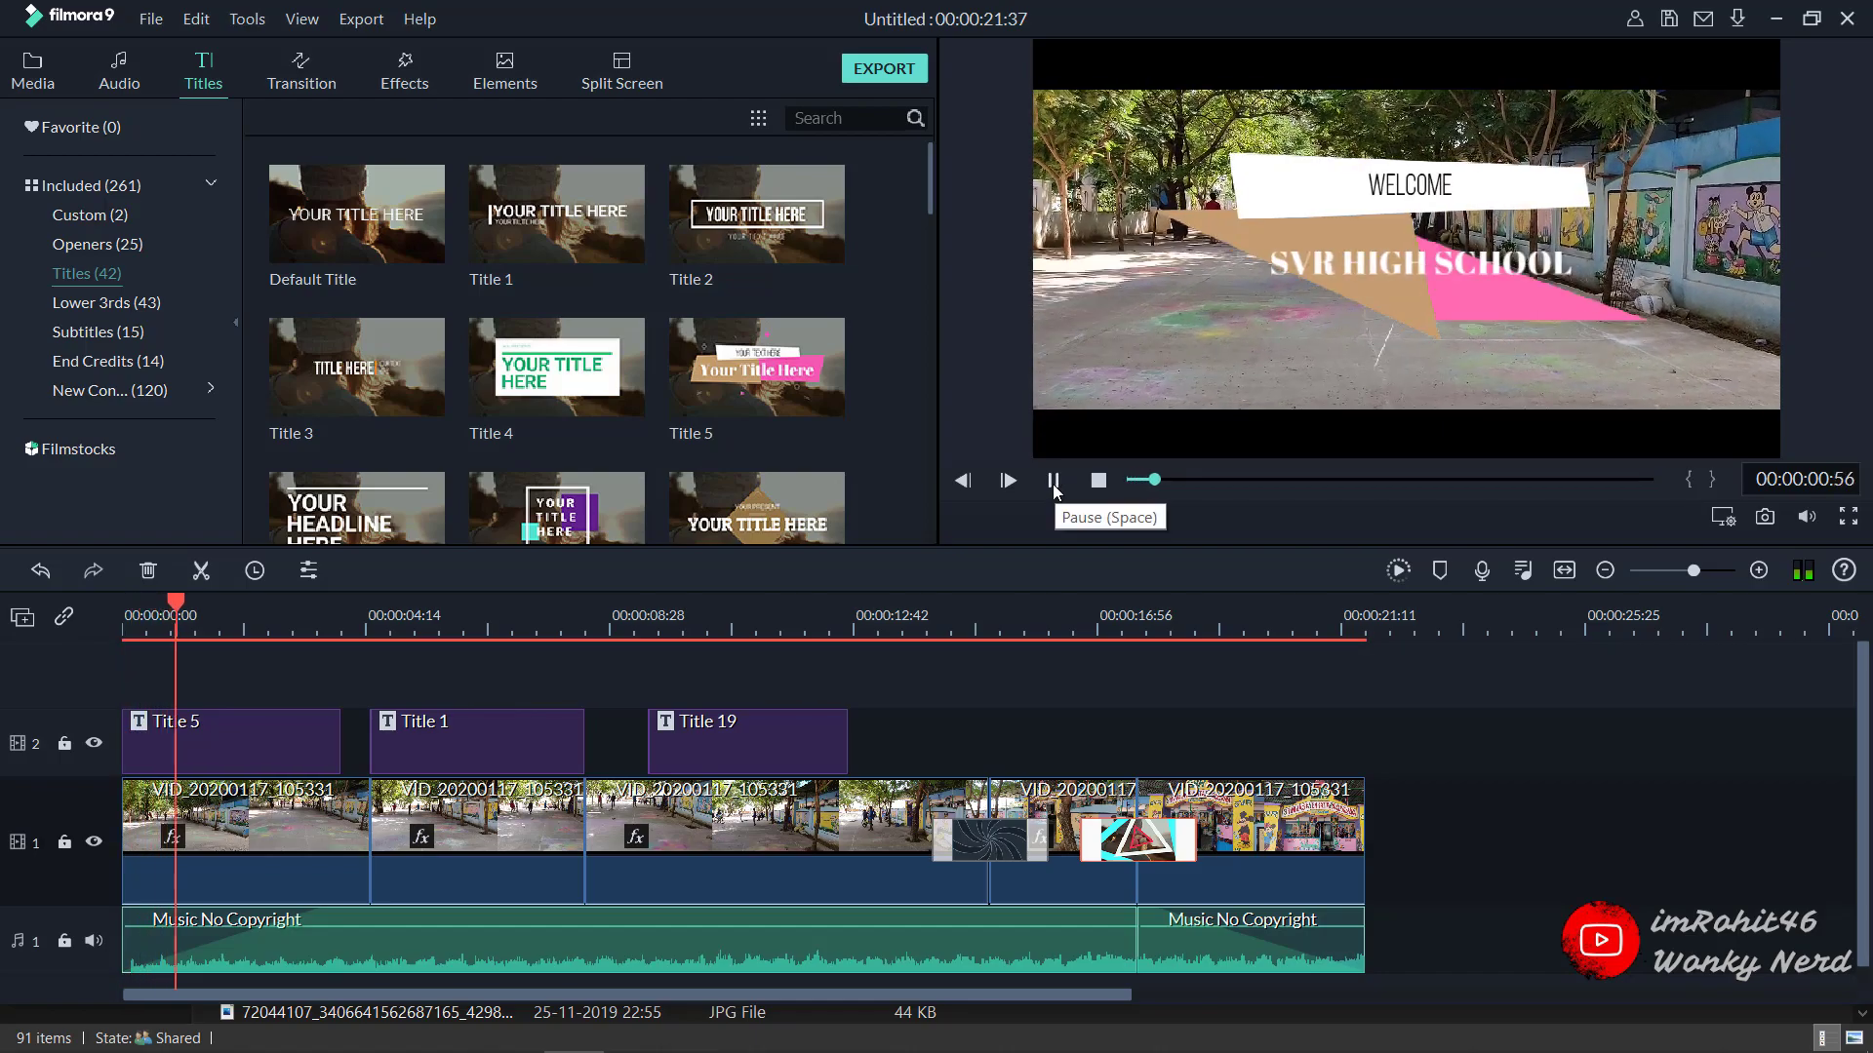
pyautogui.moveTo(200, 604); pyautogui.dragTo(164, 617)
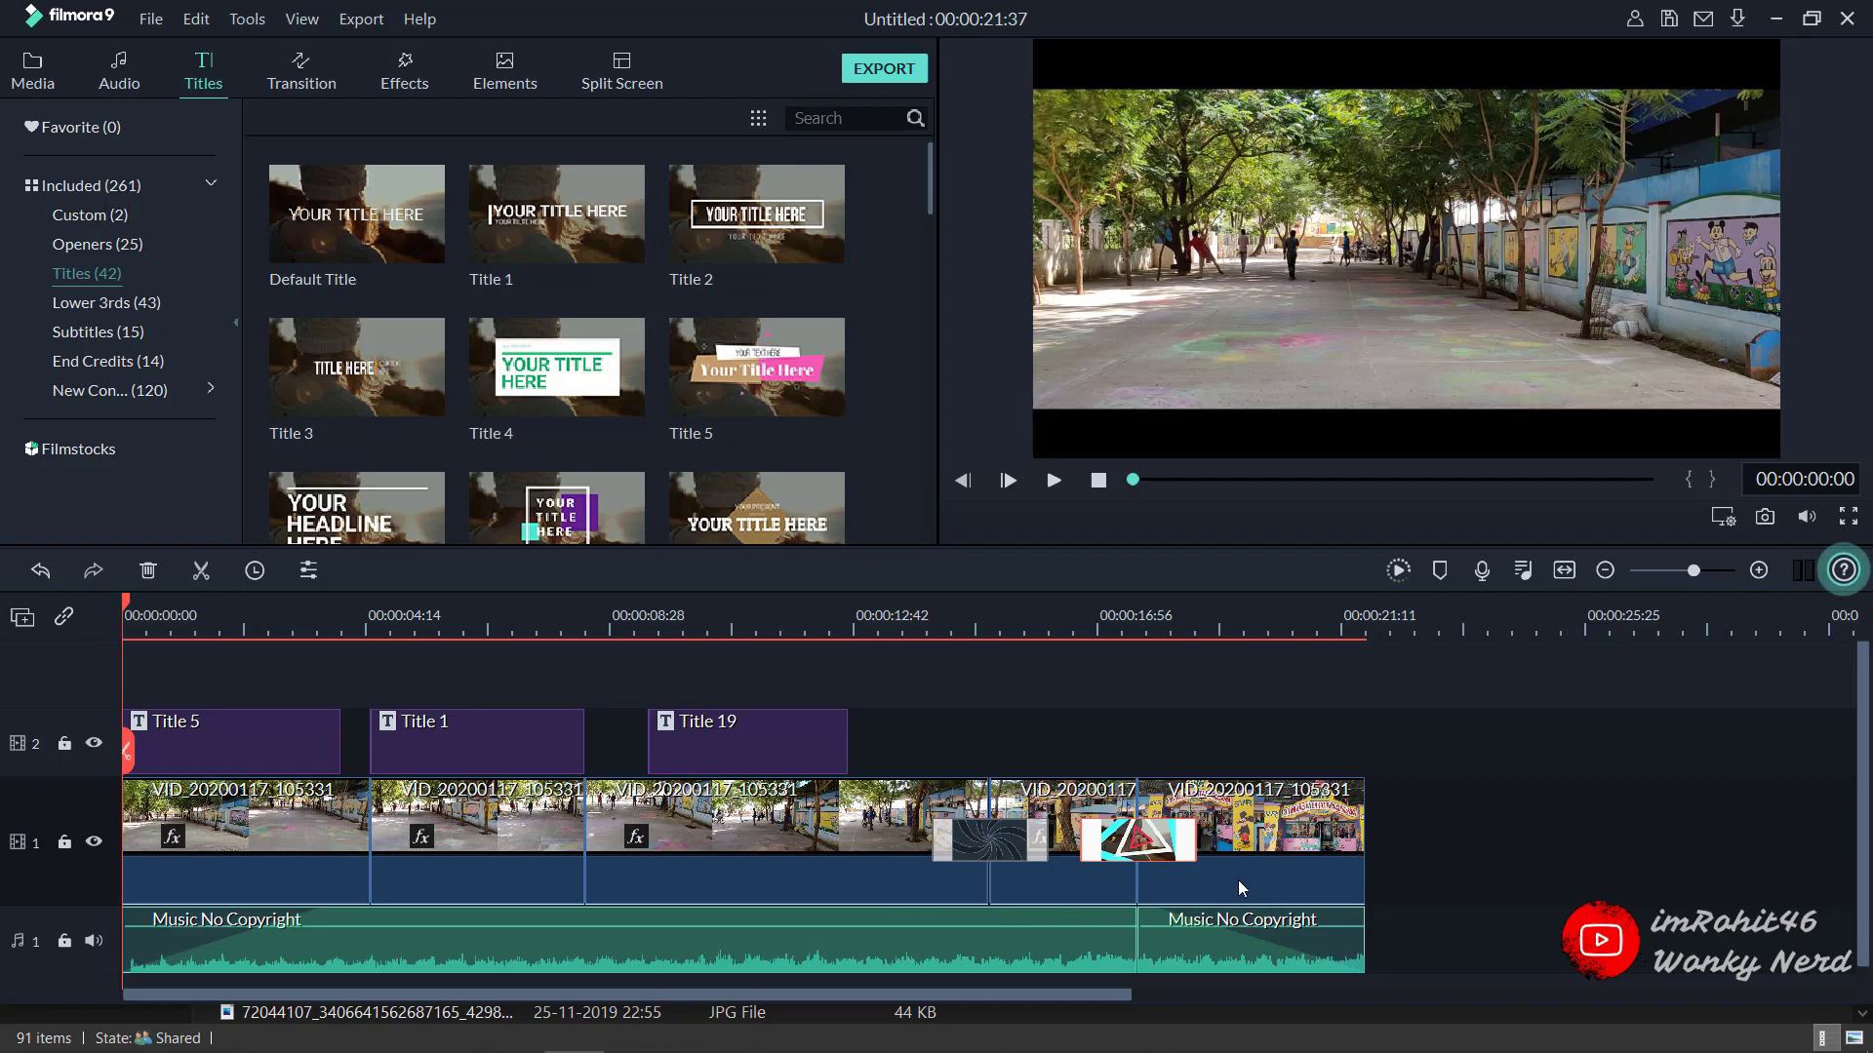
pyautogui.hotkey('ctrl', 's')
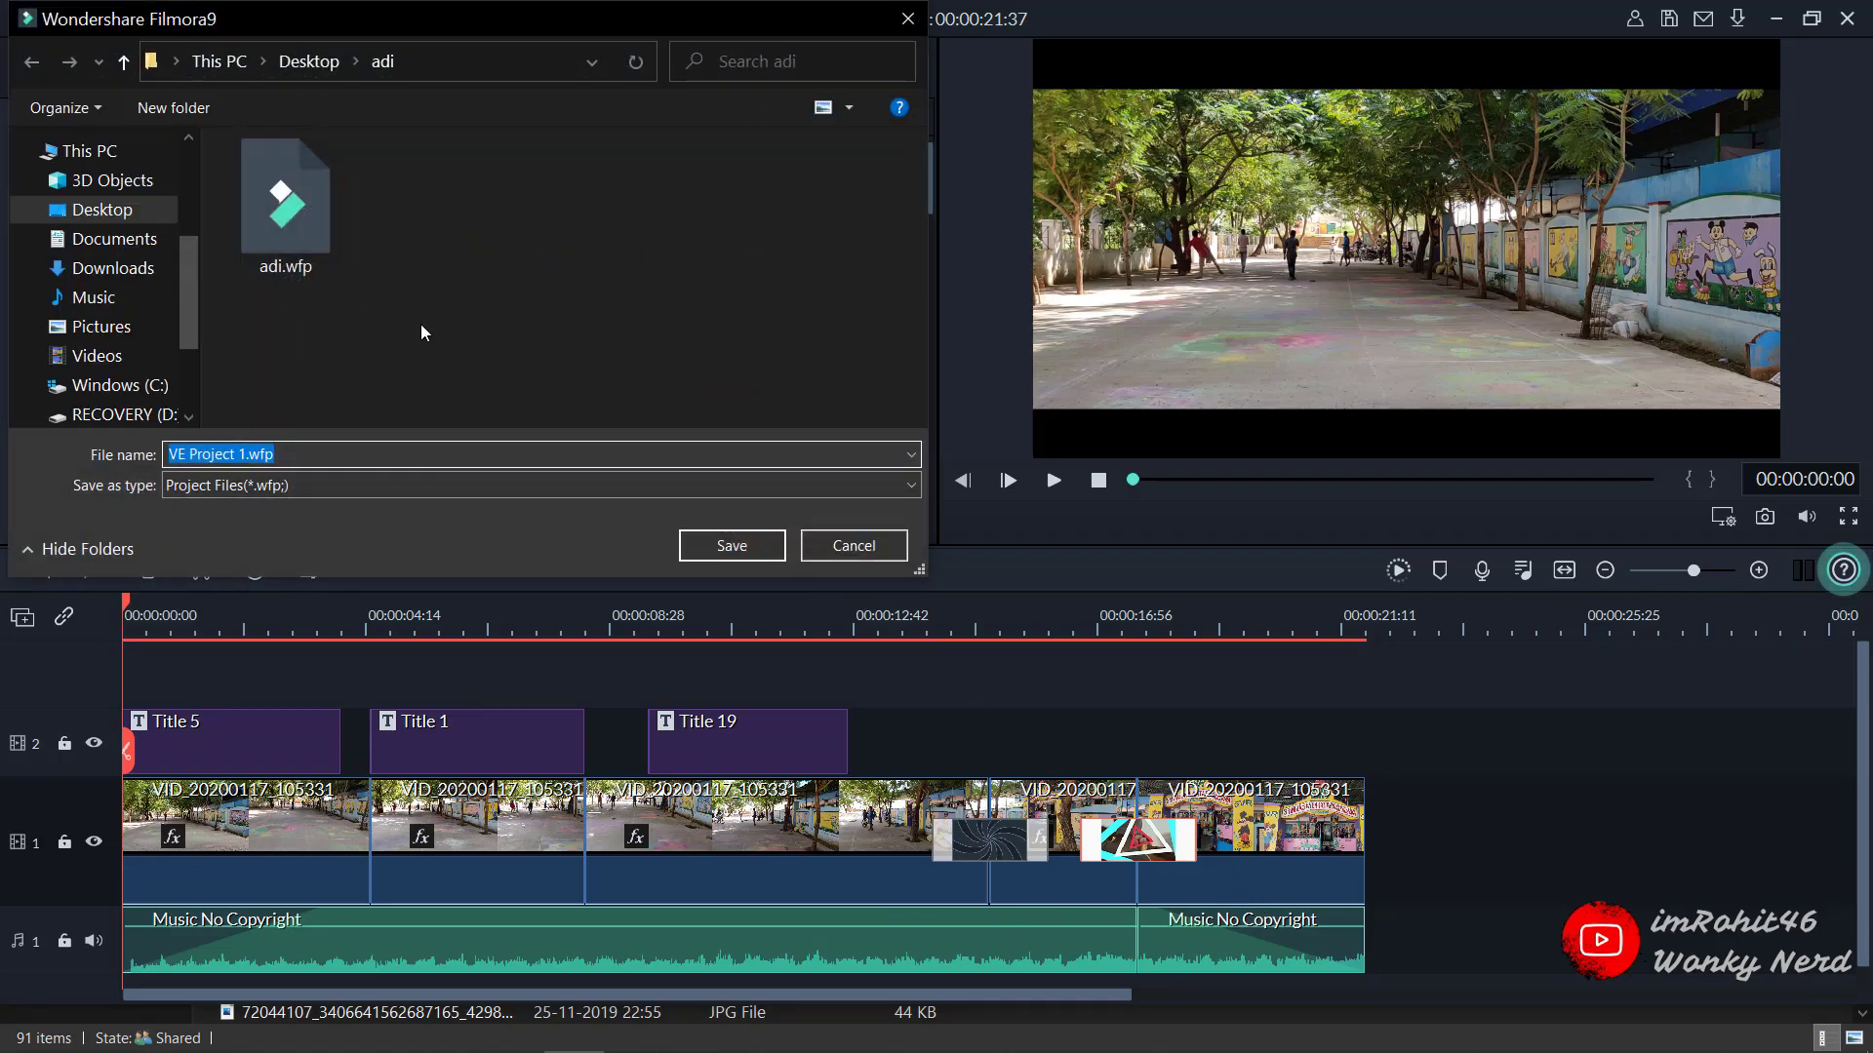
pyautogui.click(875, 547)
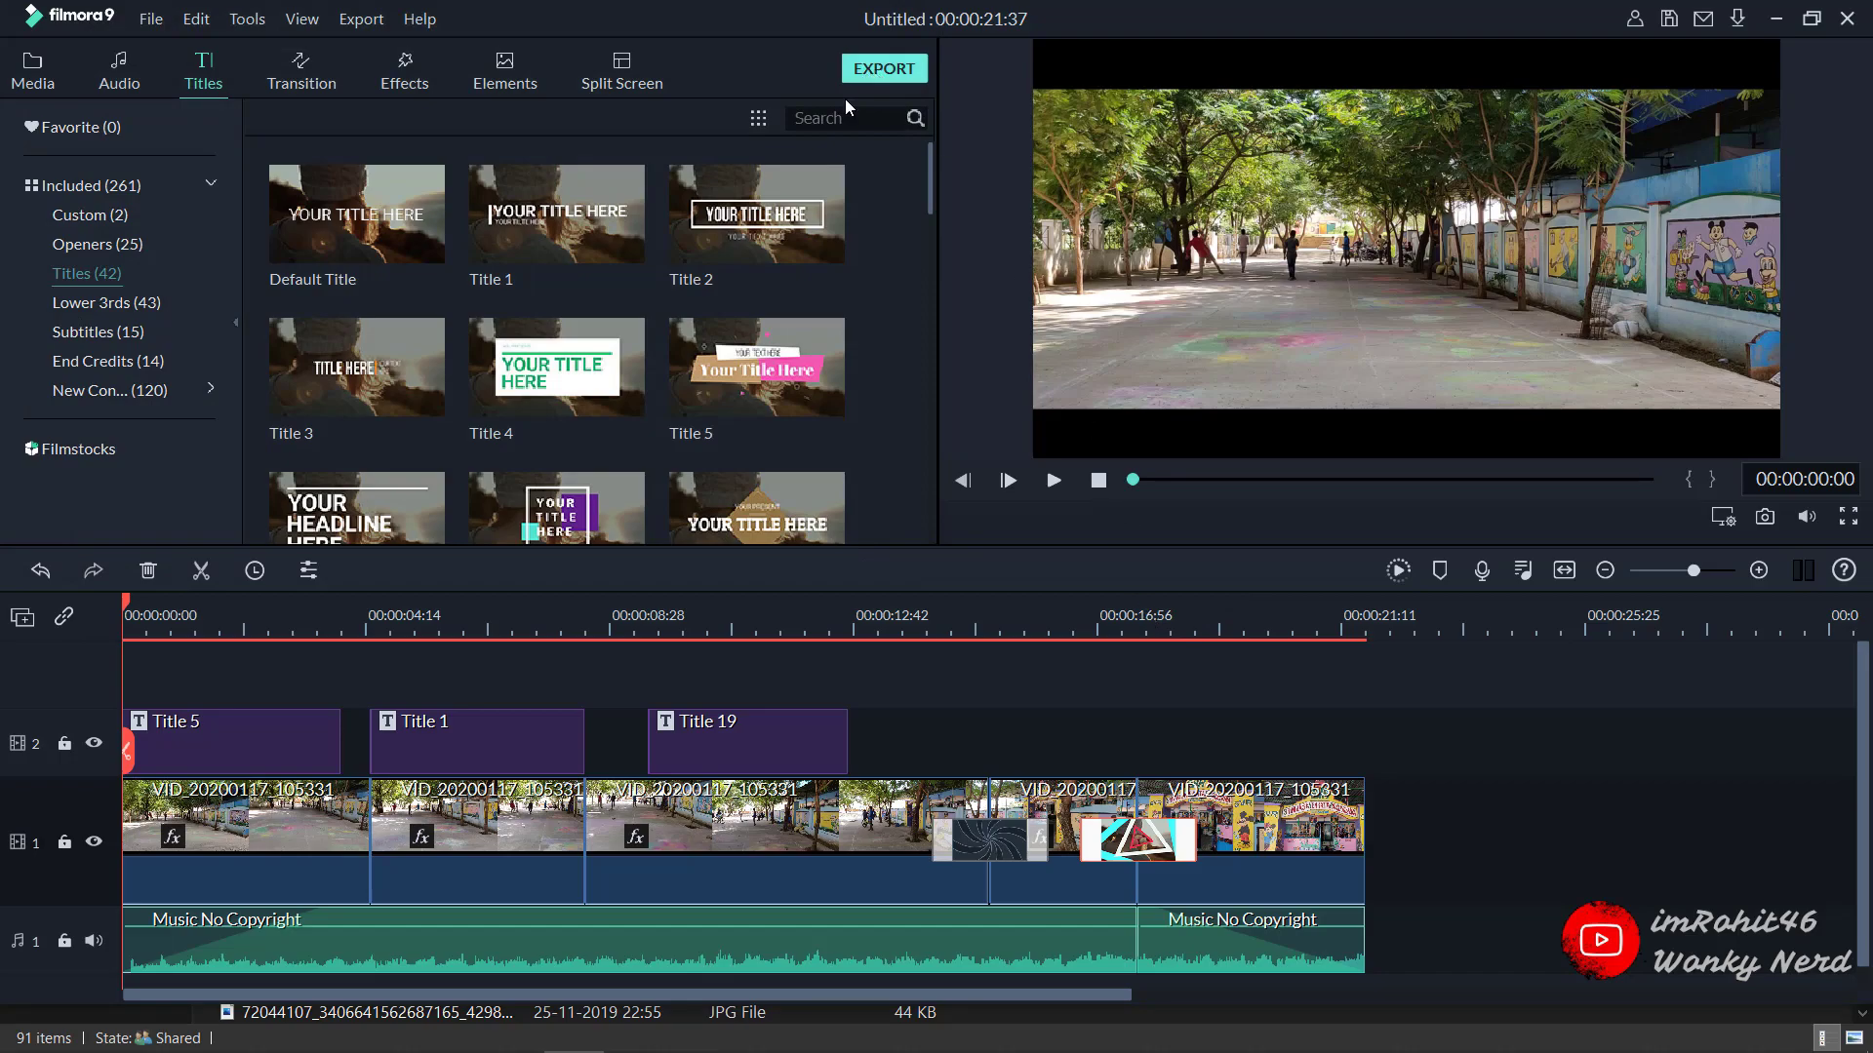
# Open the video export and compare local formats including WMV, MP3, GIF, MPEG-2, 3GP, TS and MKV, finishing on MP4.
pyautogui.hotkey('ctrl', 'e')
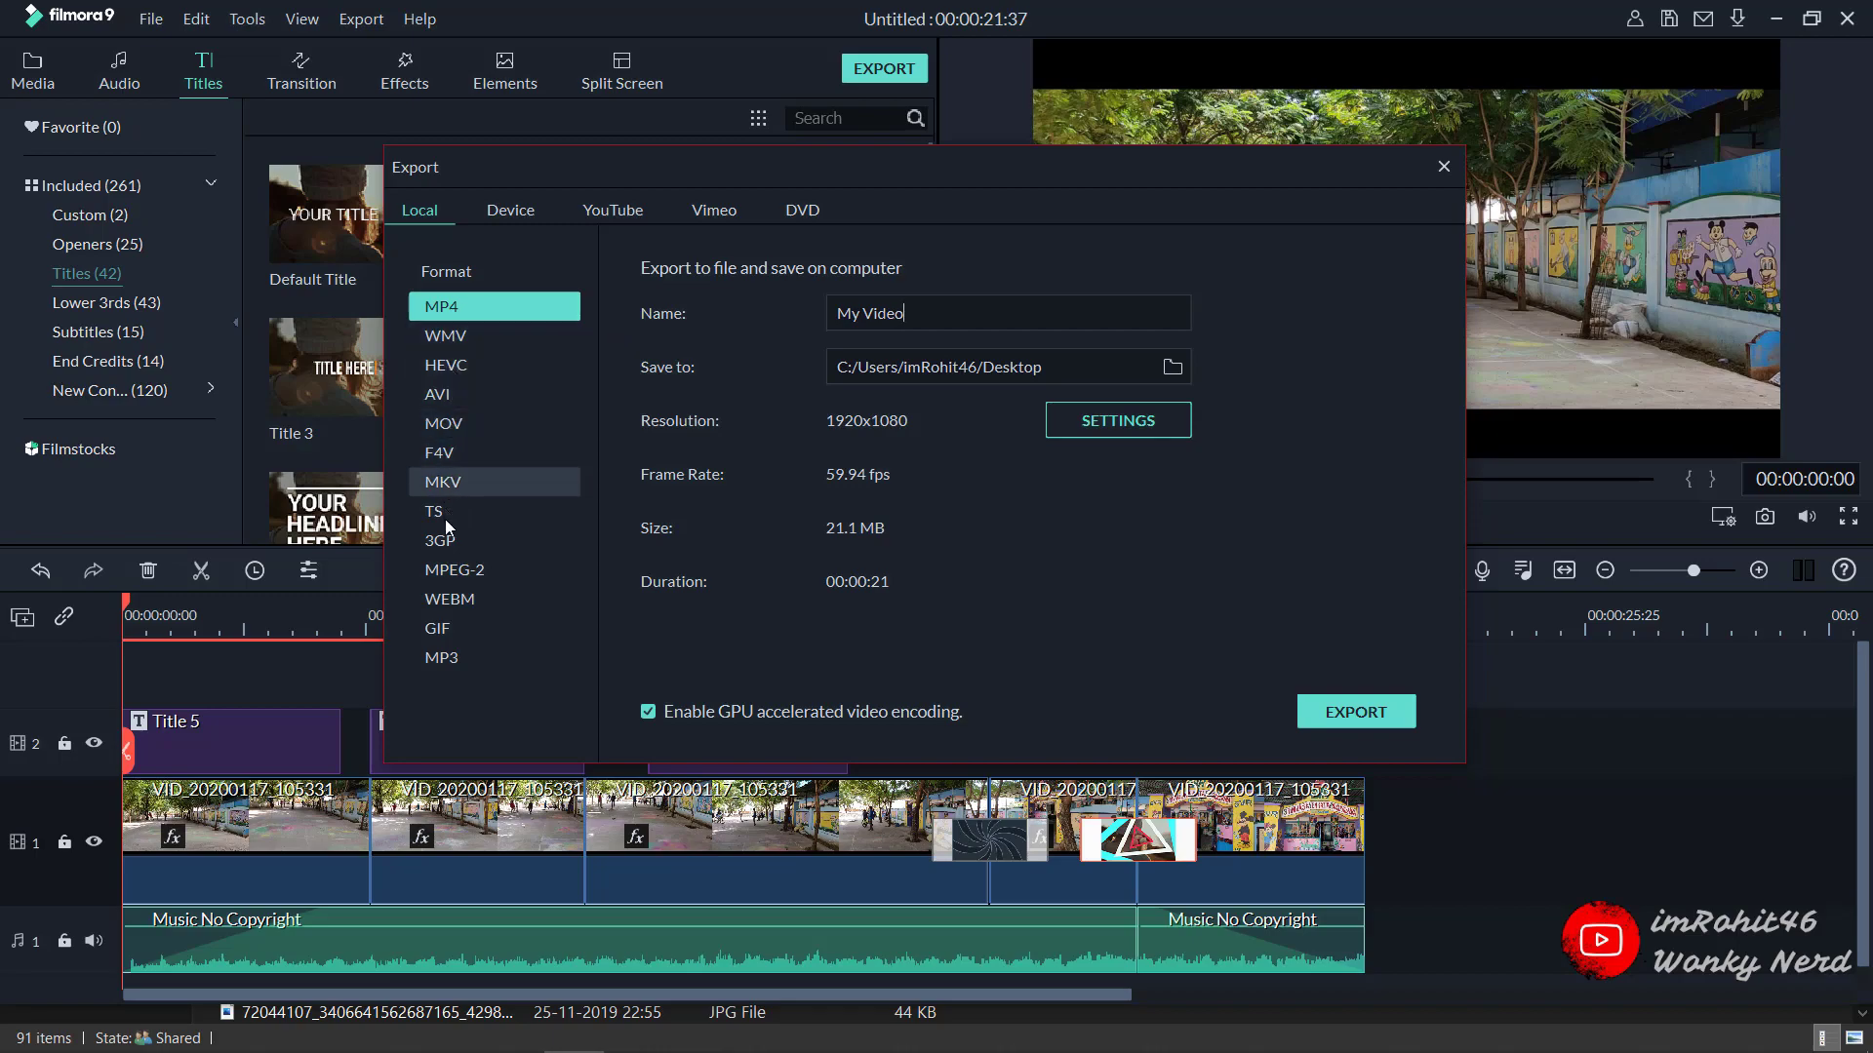
pyautogui.click(445, 335)
pyautogui.click(449, 310)
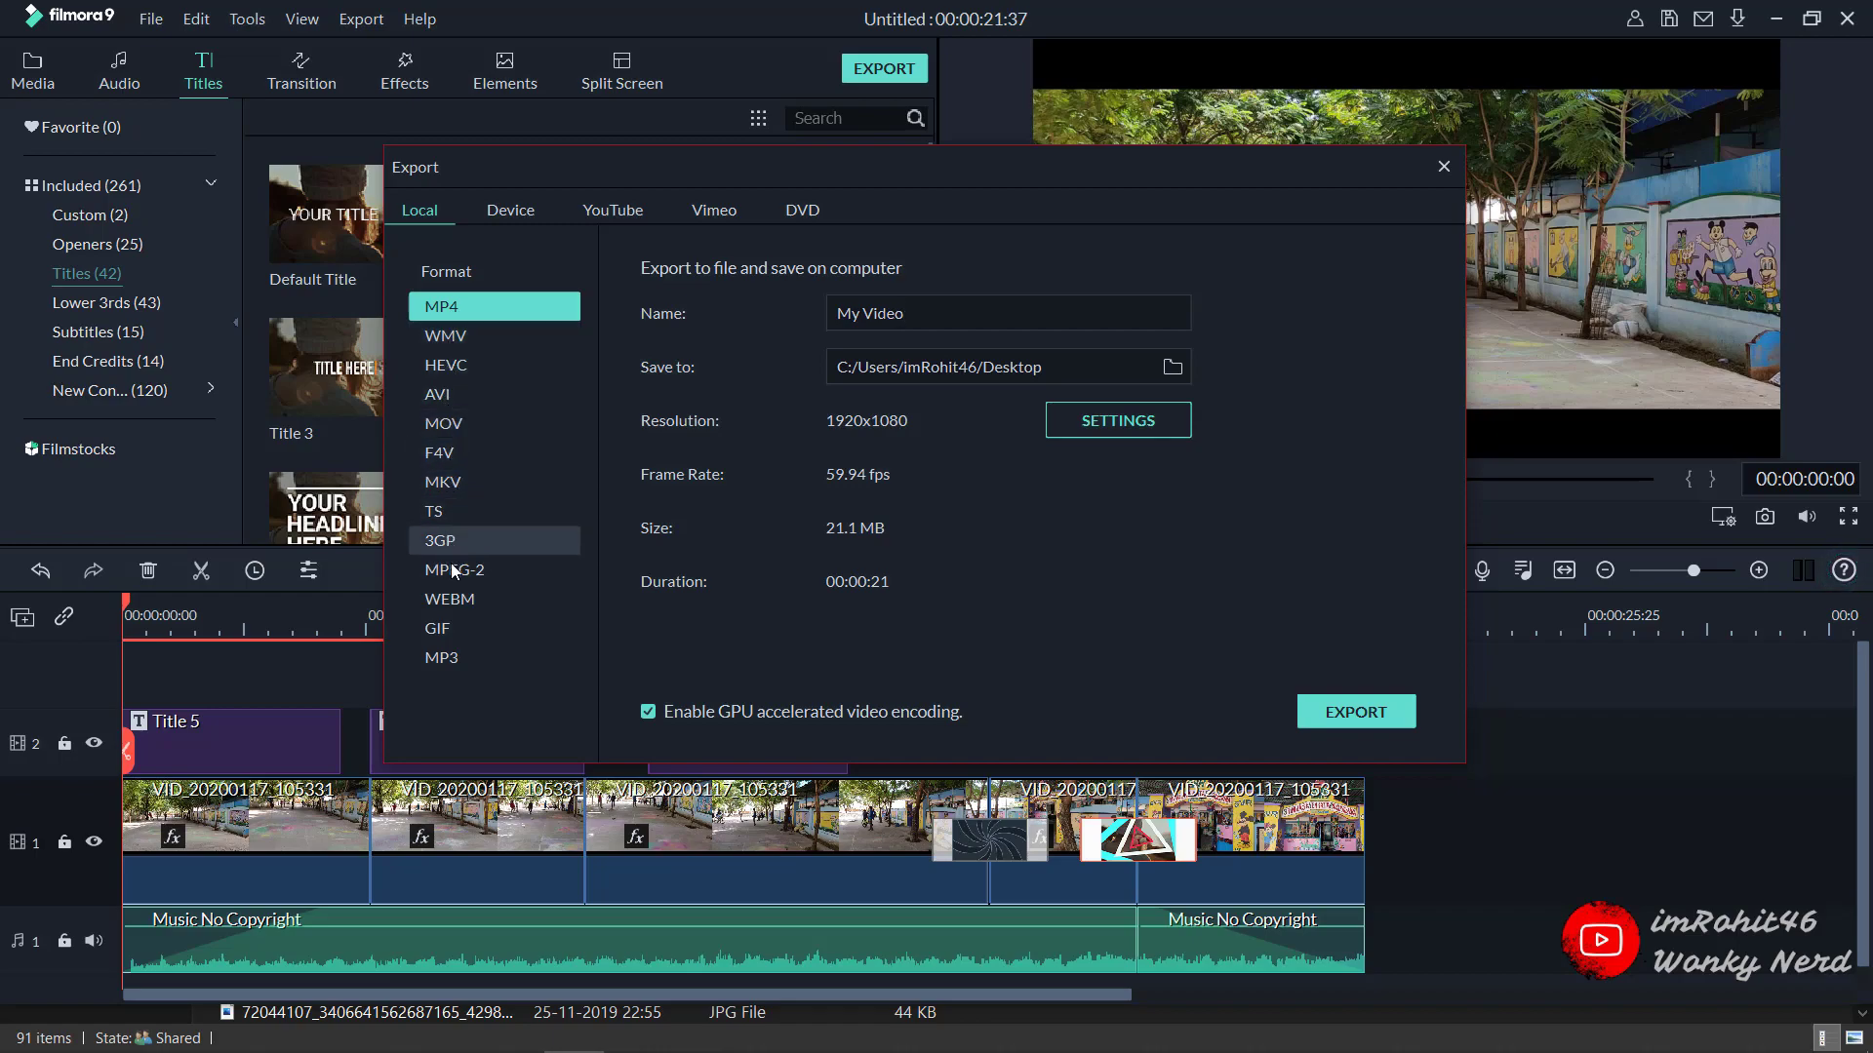
pyautogui.click(437, 665)
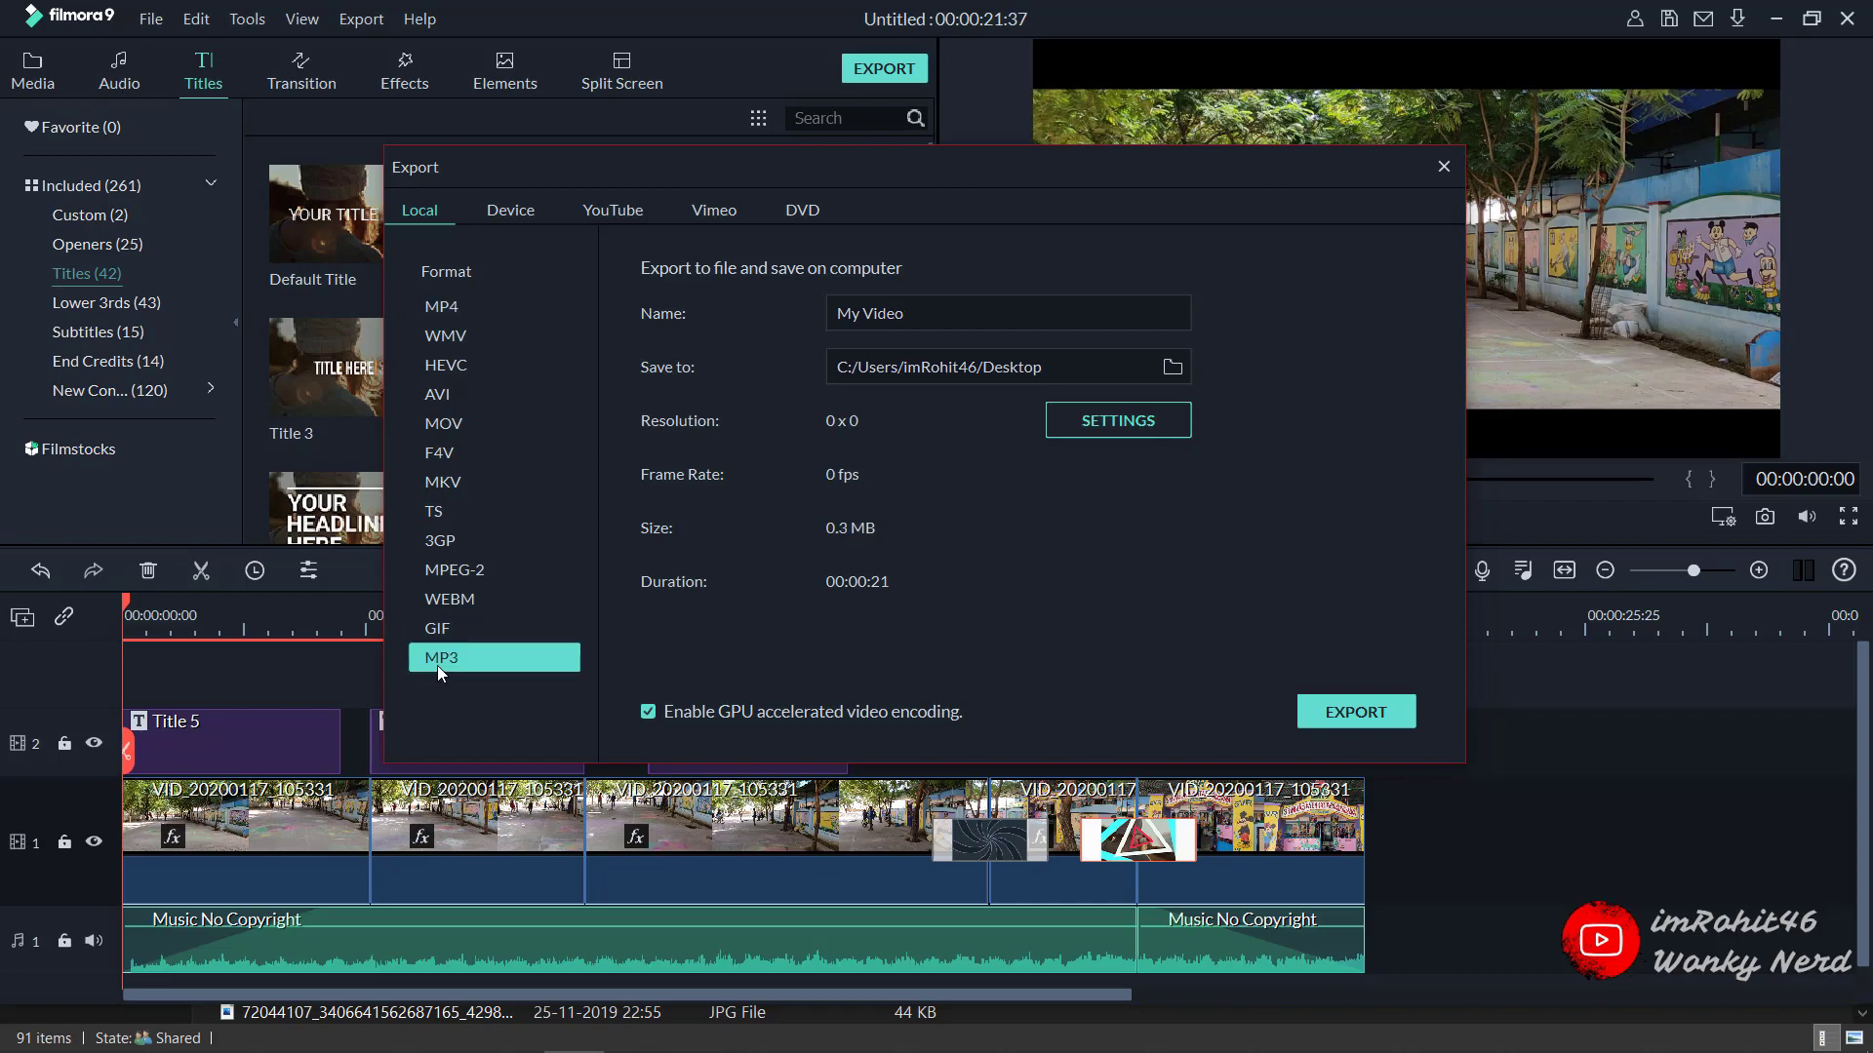
pyautogui.click(438, 630)
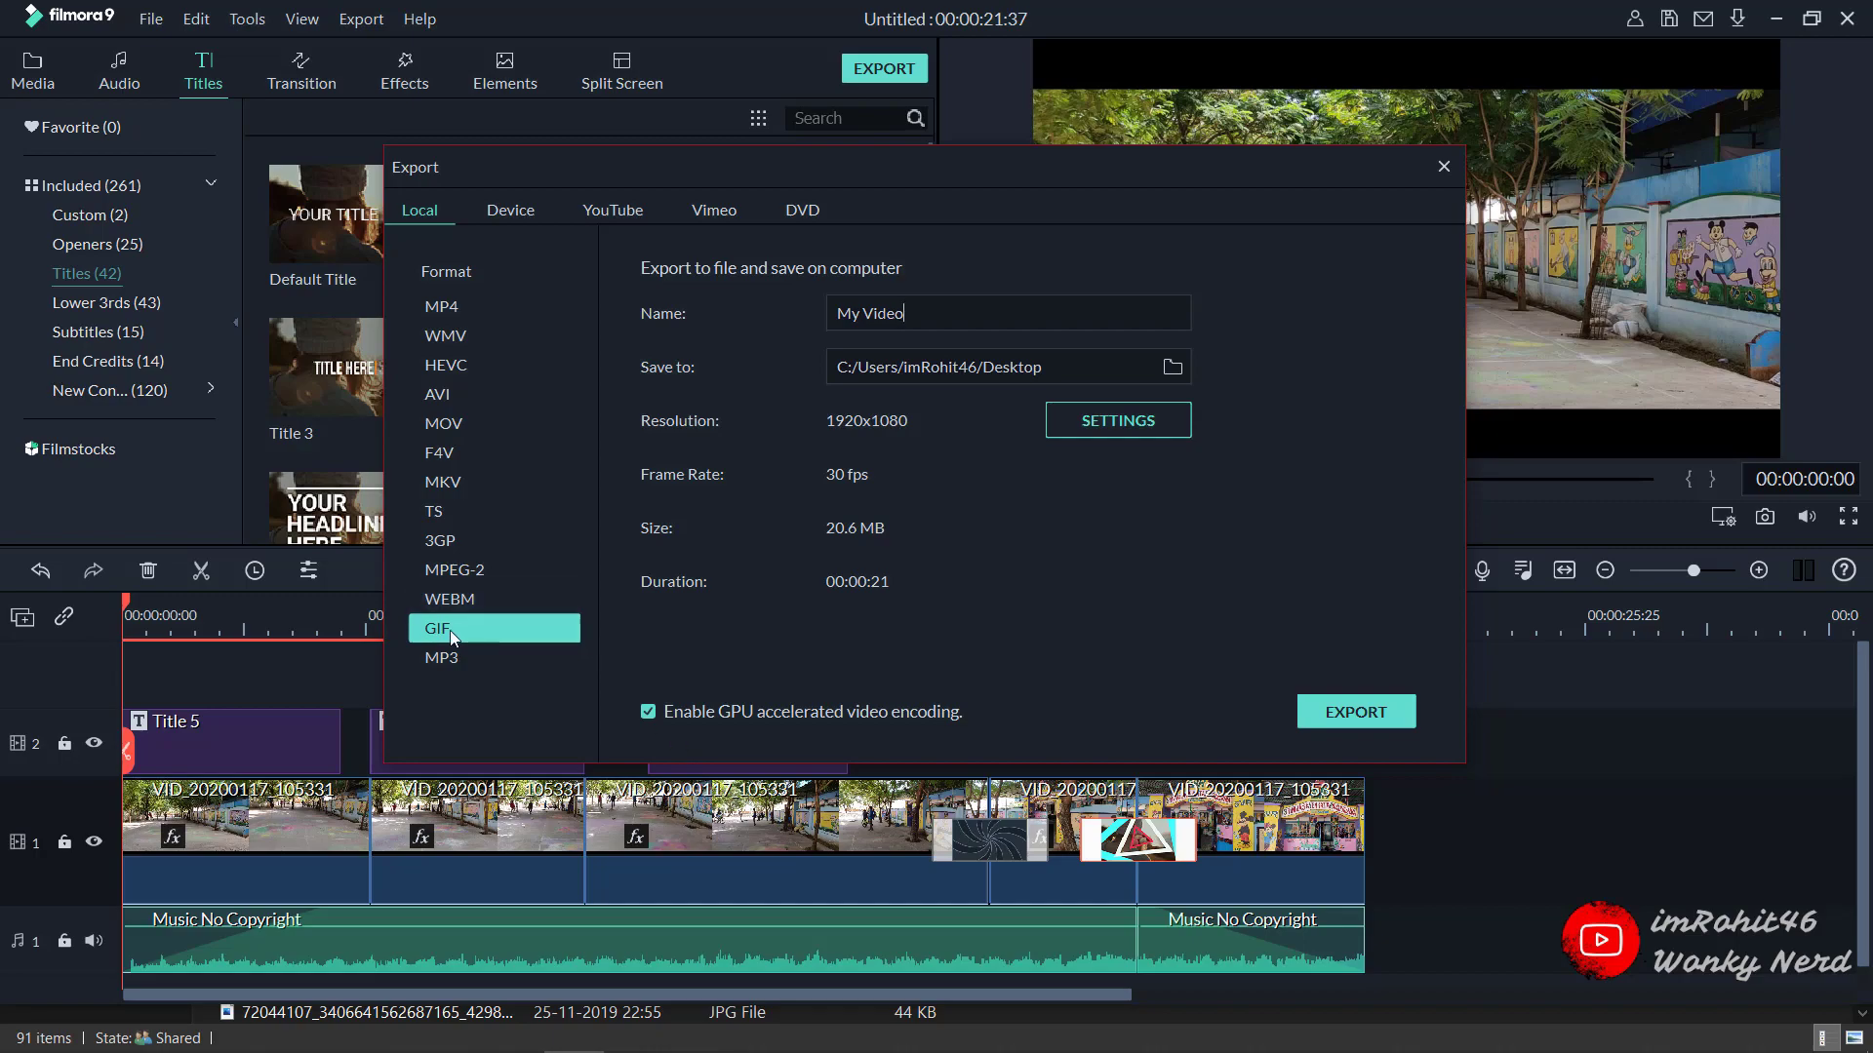
pyautogui.click(450, 575)
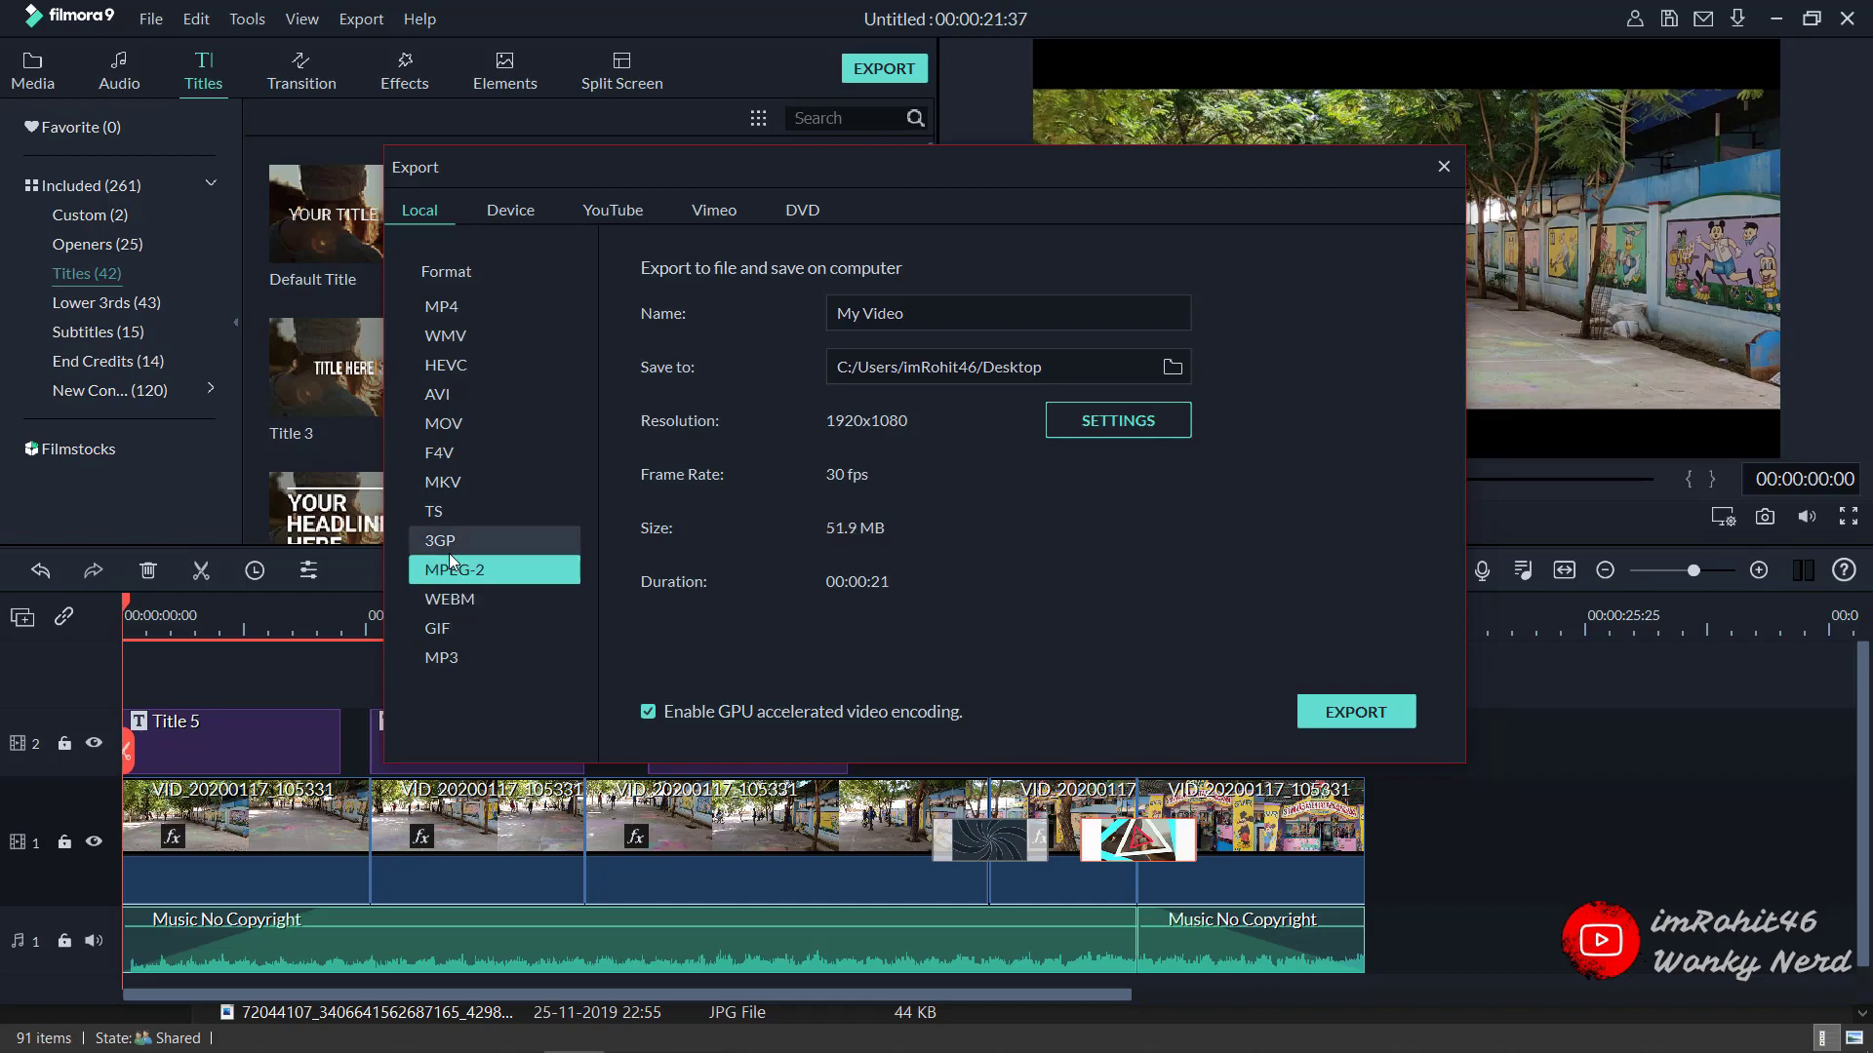
pyautogui.click(447, 538)
pyautogui.click(447, 515)
pyautogui.click(463, 480)
pyautogui.click(460, 303)
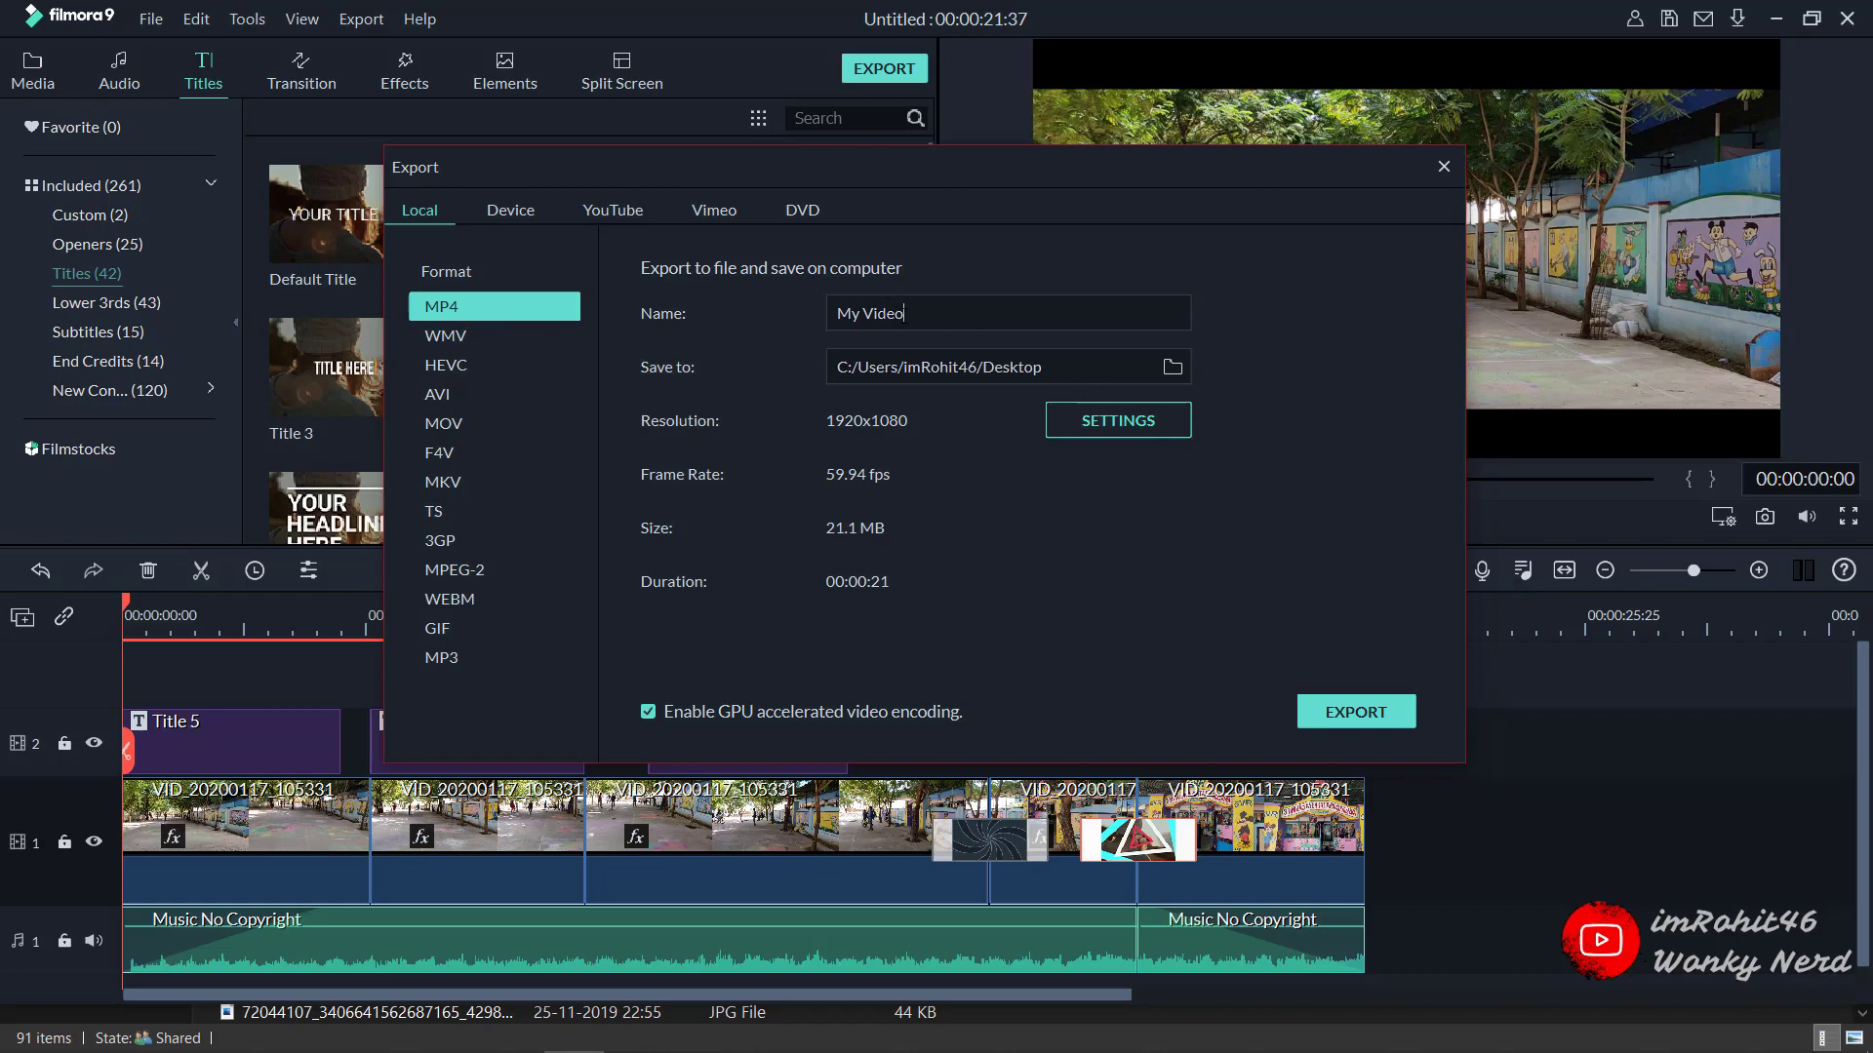
# Name the exported video My School.
pyautogui.moveTo(938, 316); pyautogui.dragTo(779, 303)
pyautogui.write('My Sc')
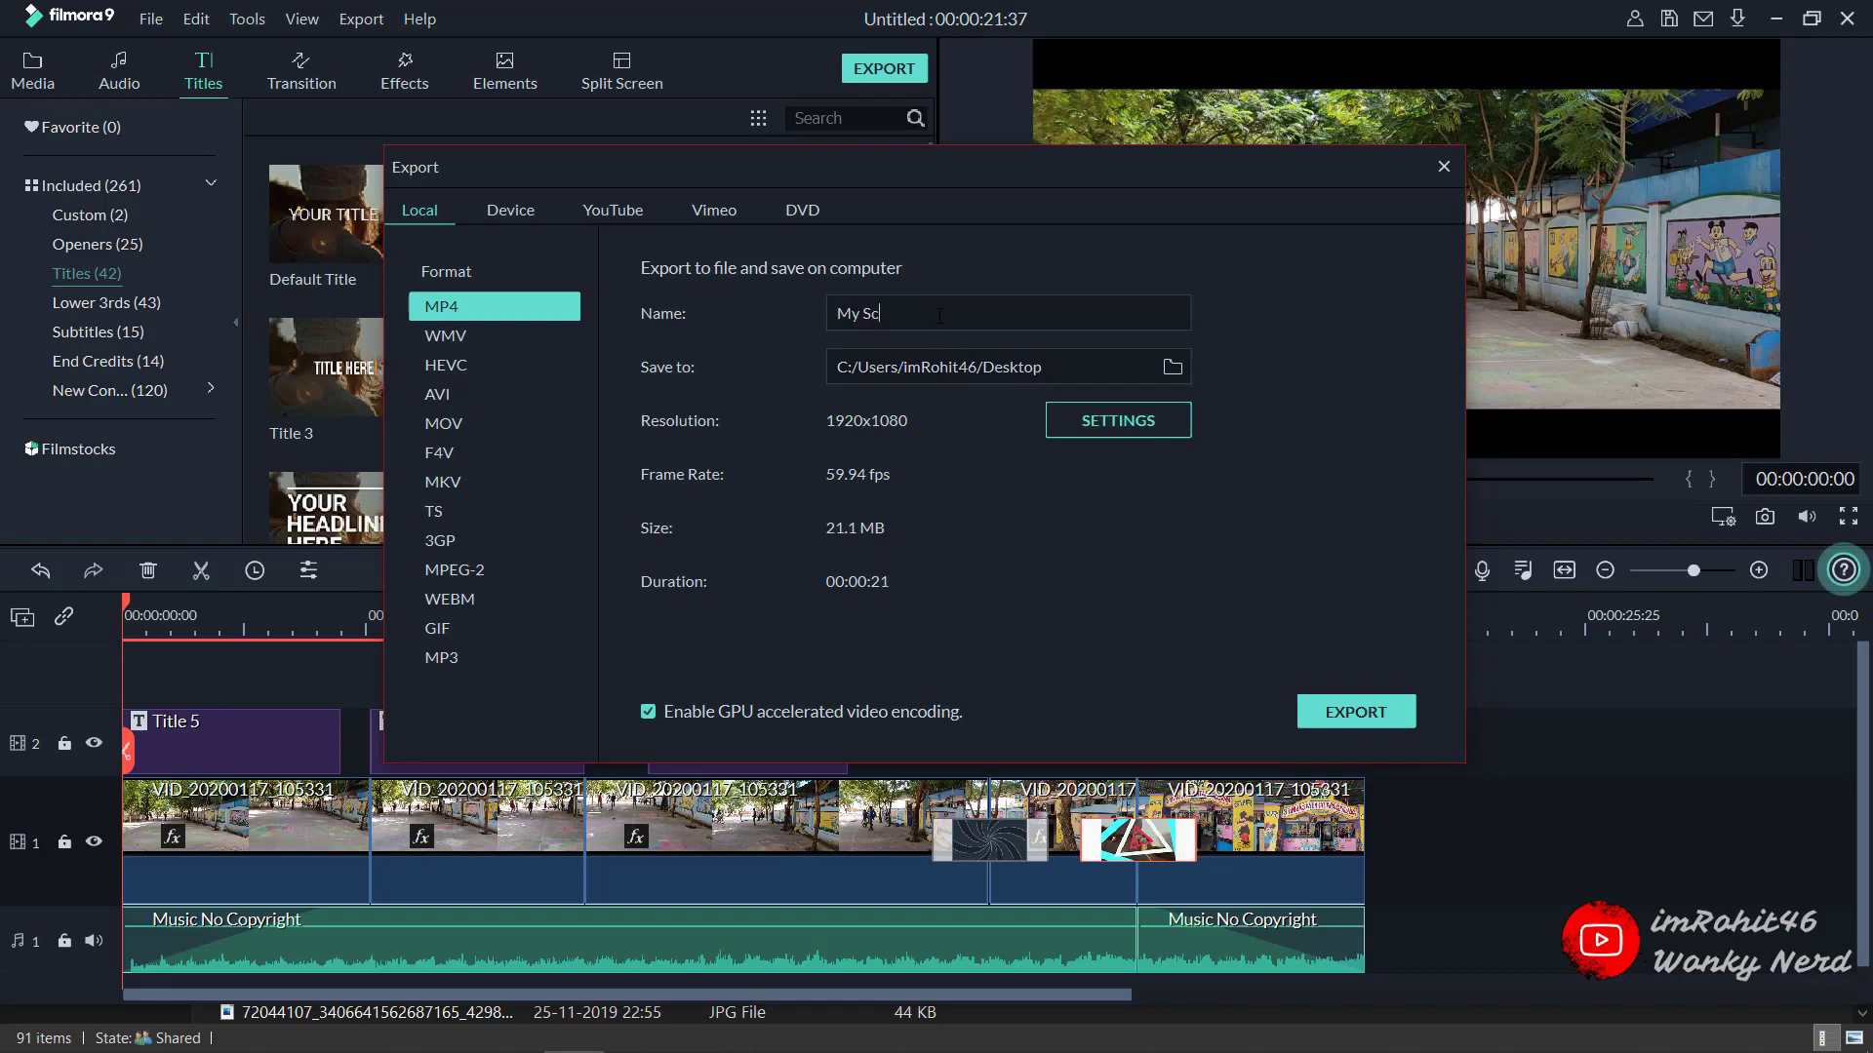
pyautogui.write('hool')
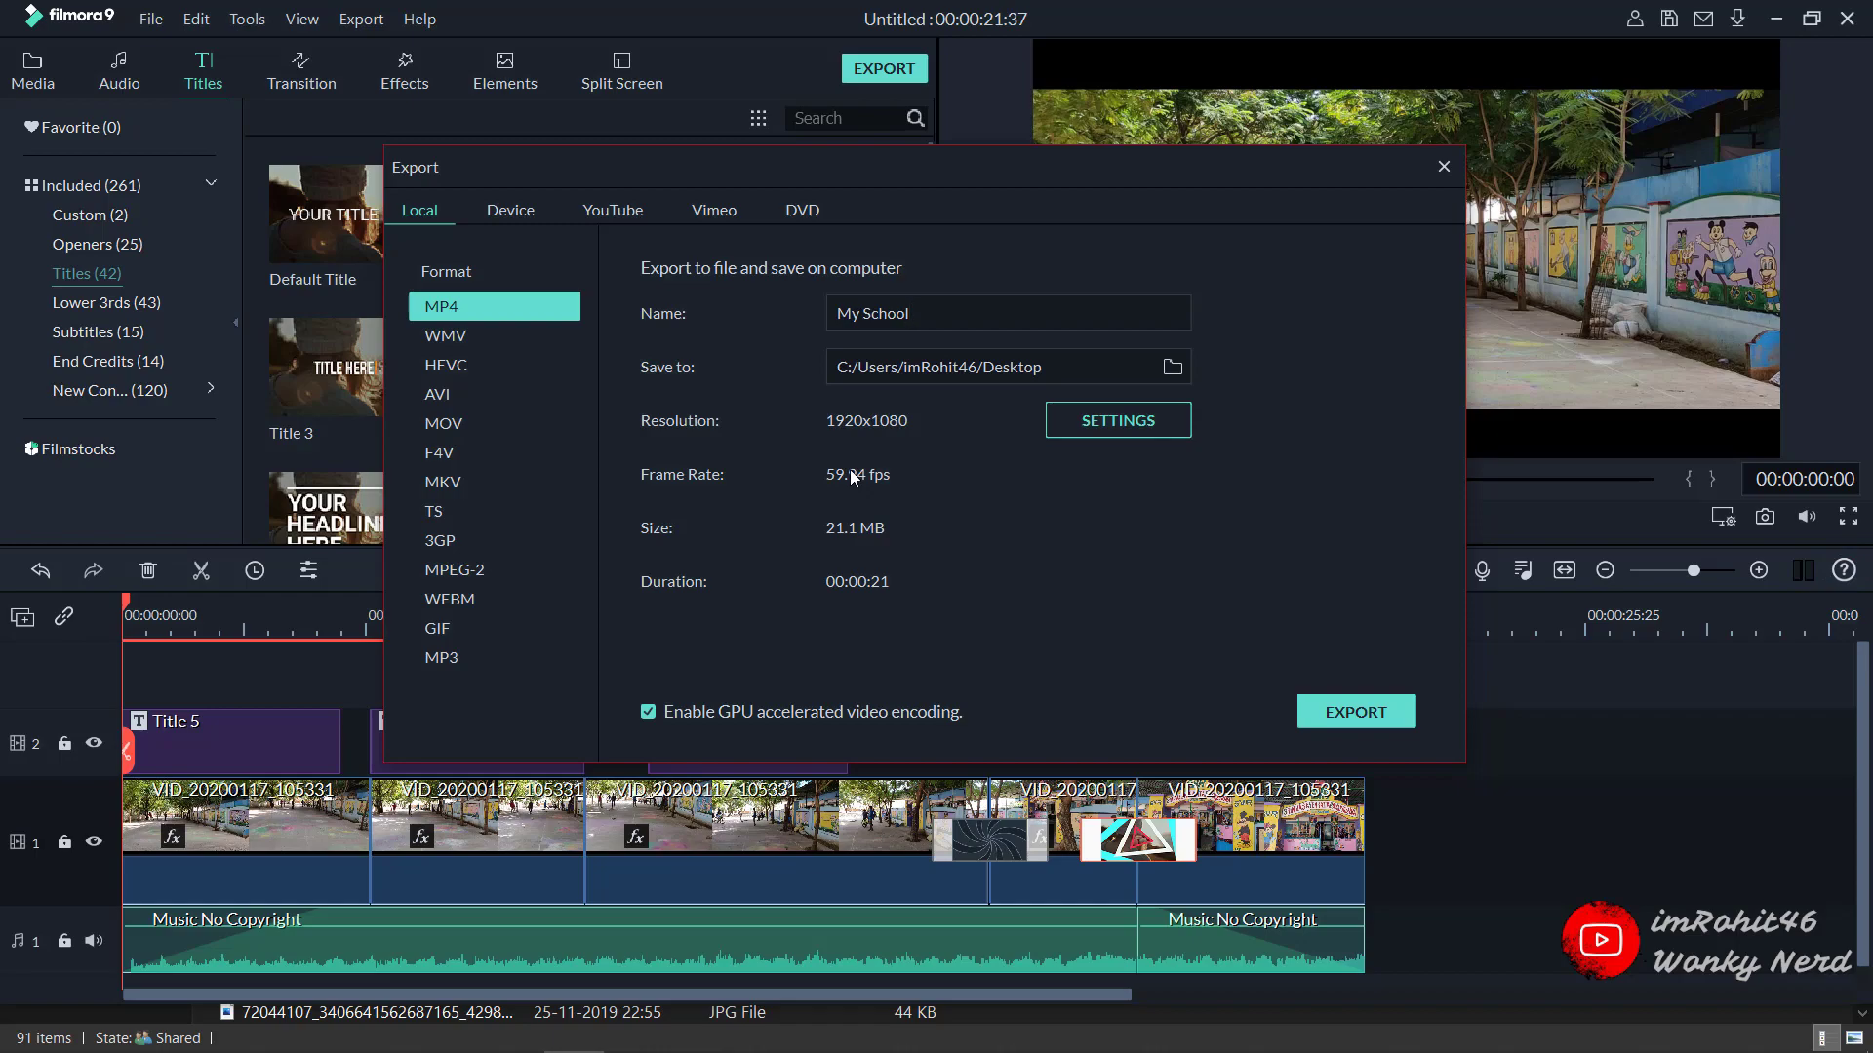
# Open the MP4 export's detailed settings and compare the Best and Better quality presets, ending on Better.
pyautogui.click(1097, 419)
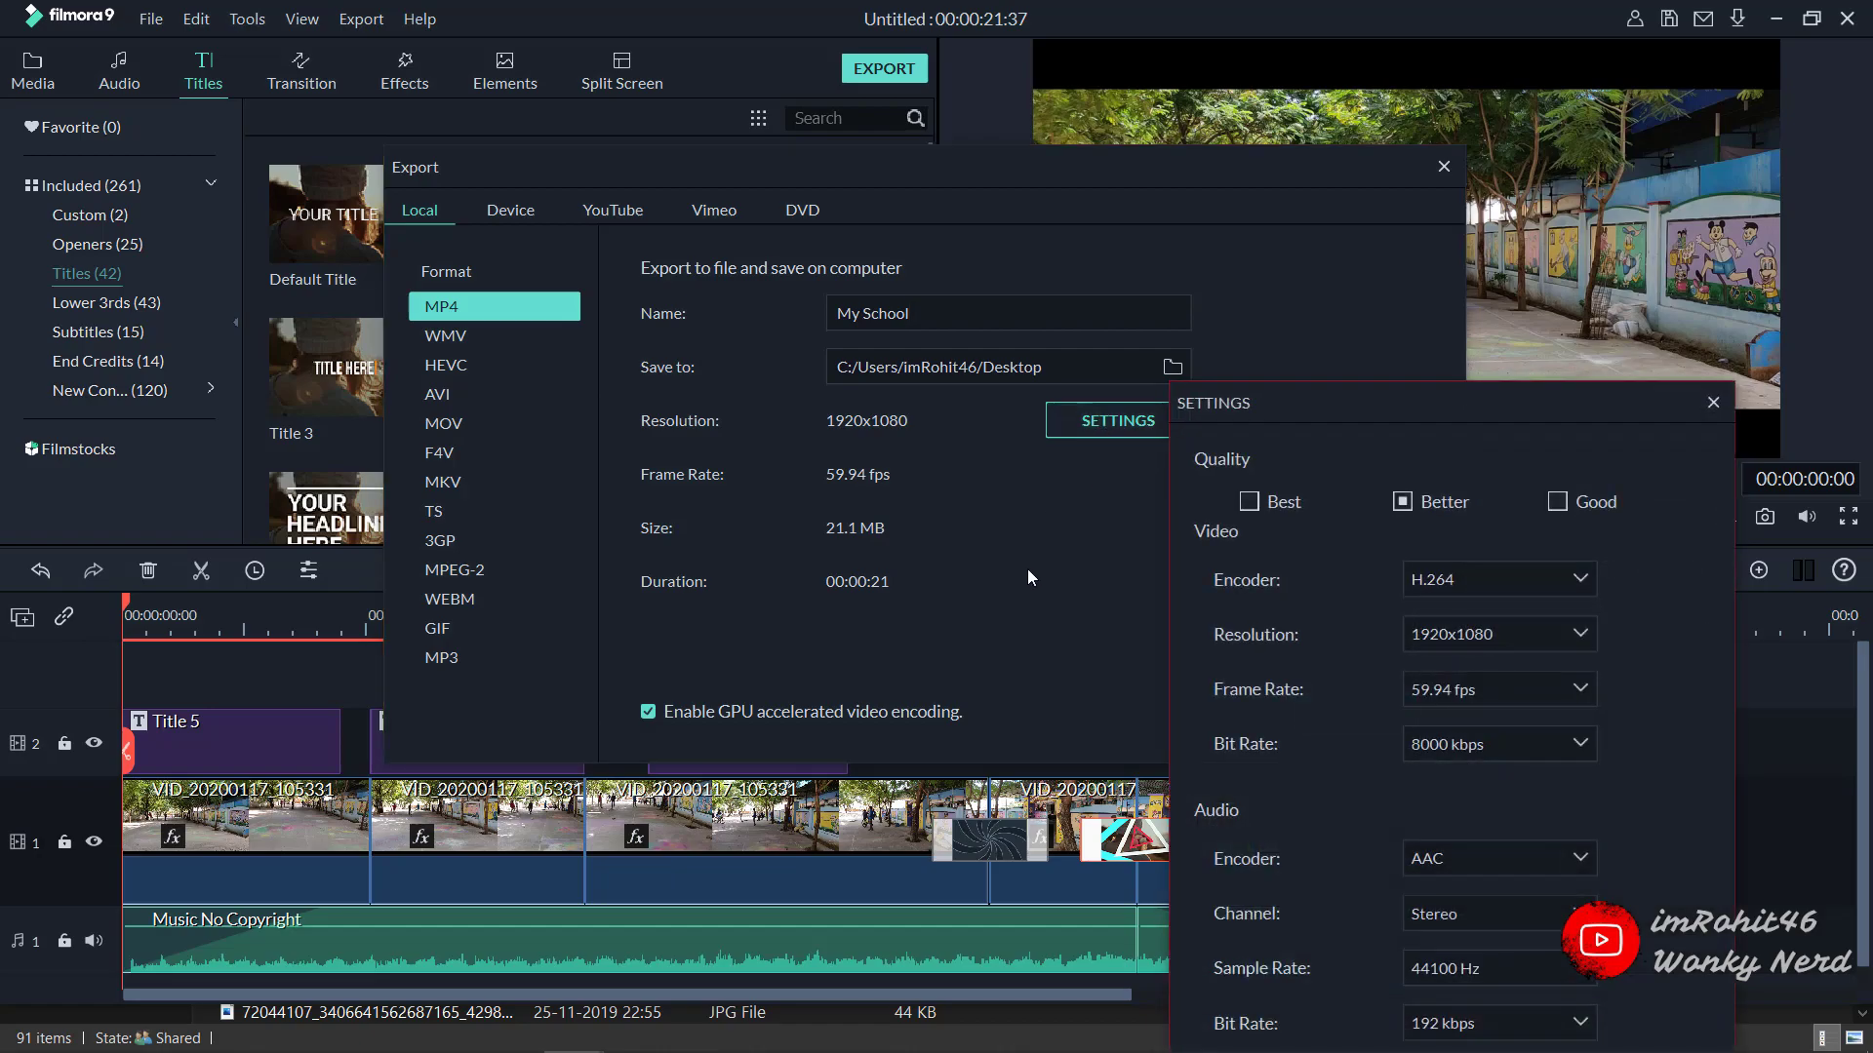
pyautogui.moveTo(1275, 392); pyautogui.dragTo(754, 98)
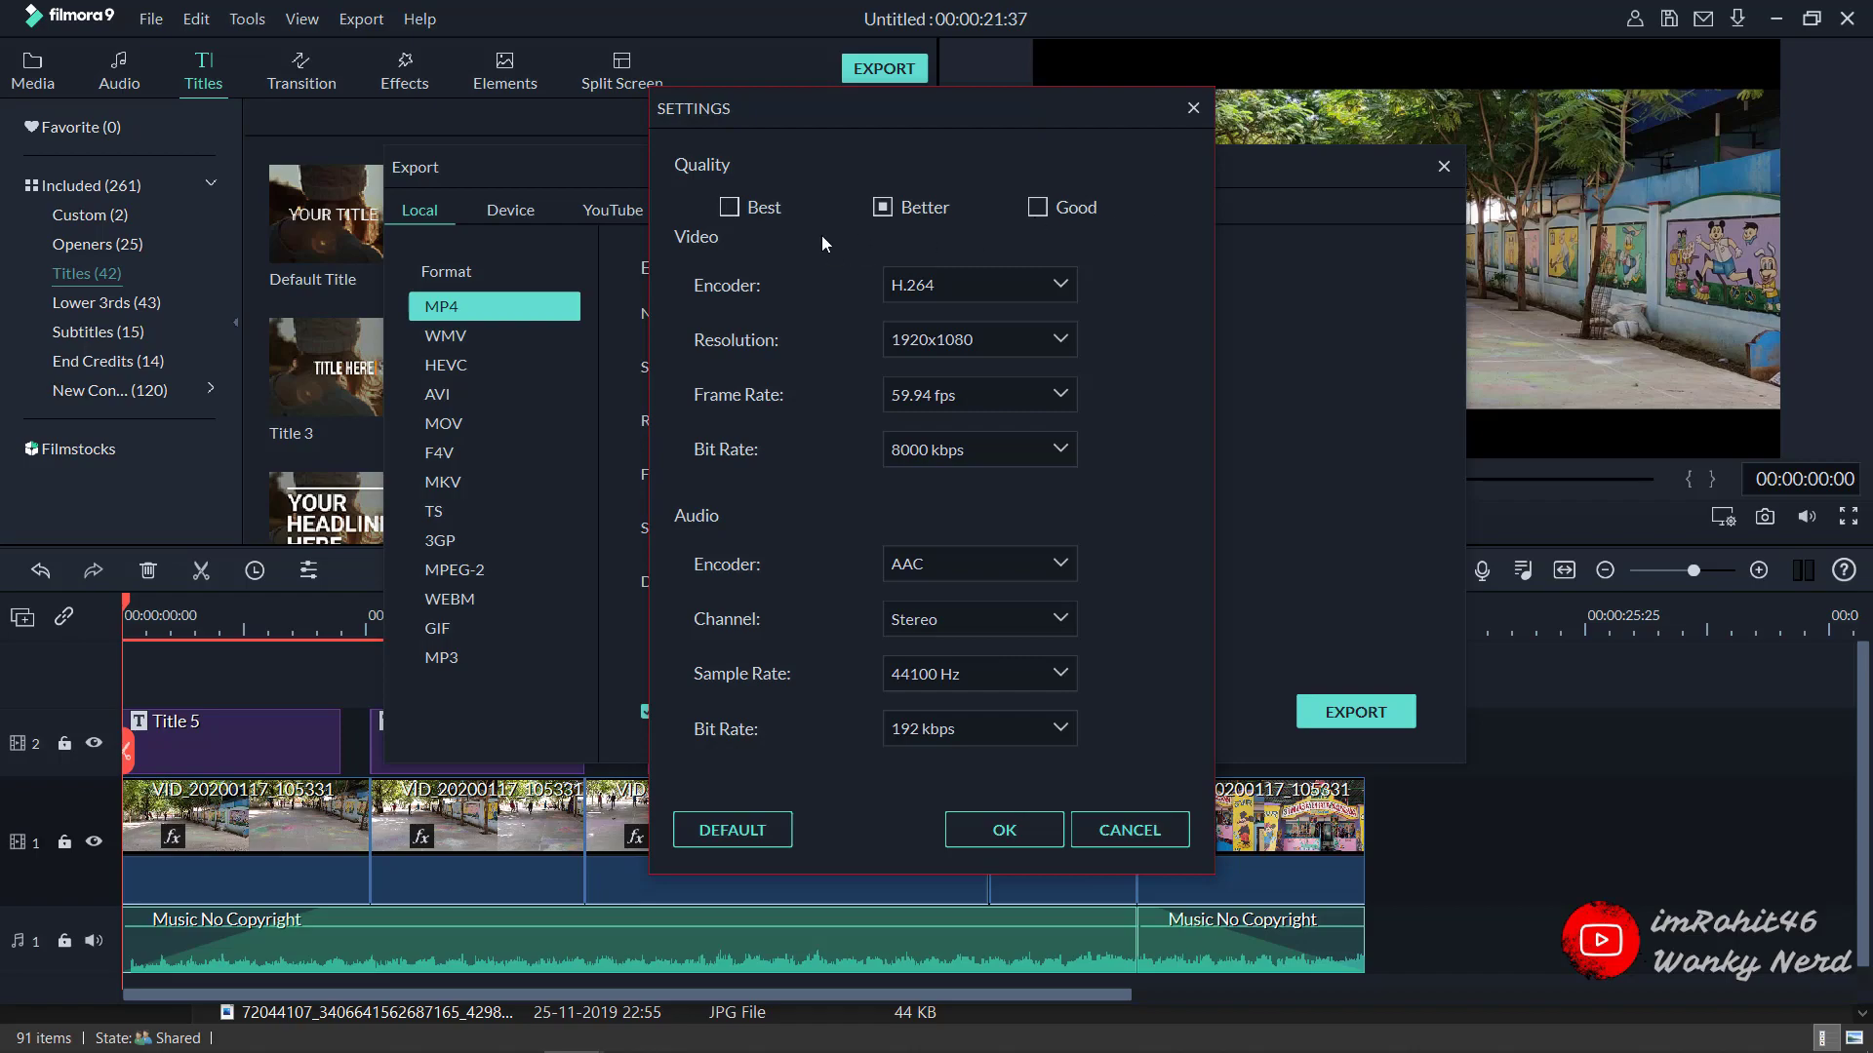
pyautogui.click(727, 216)
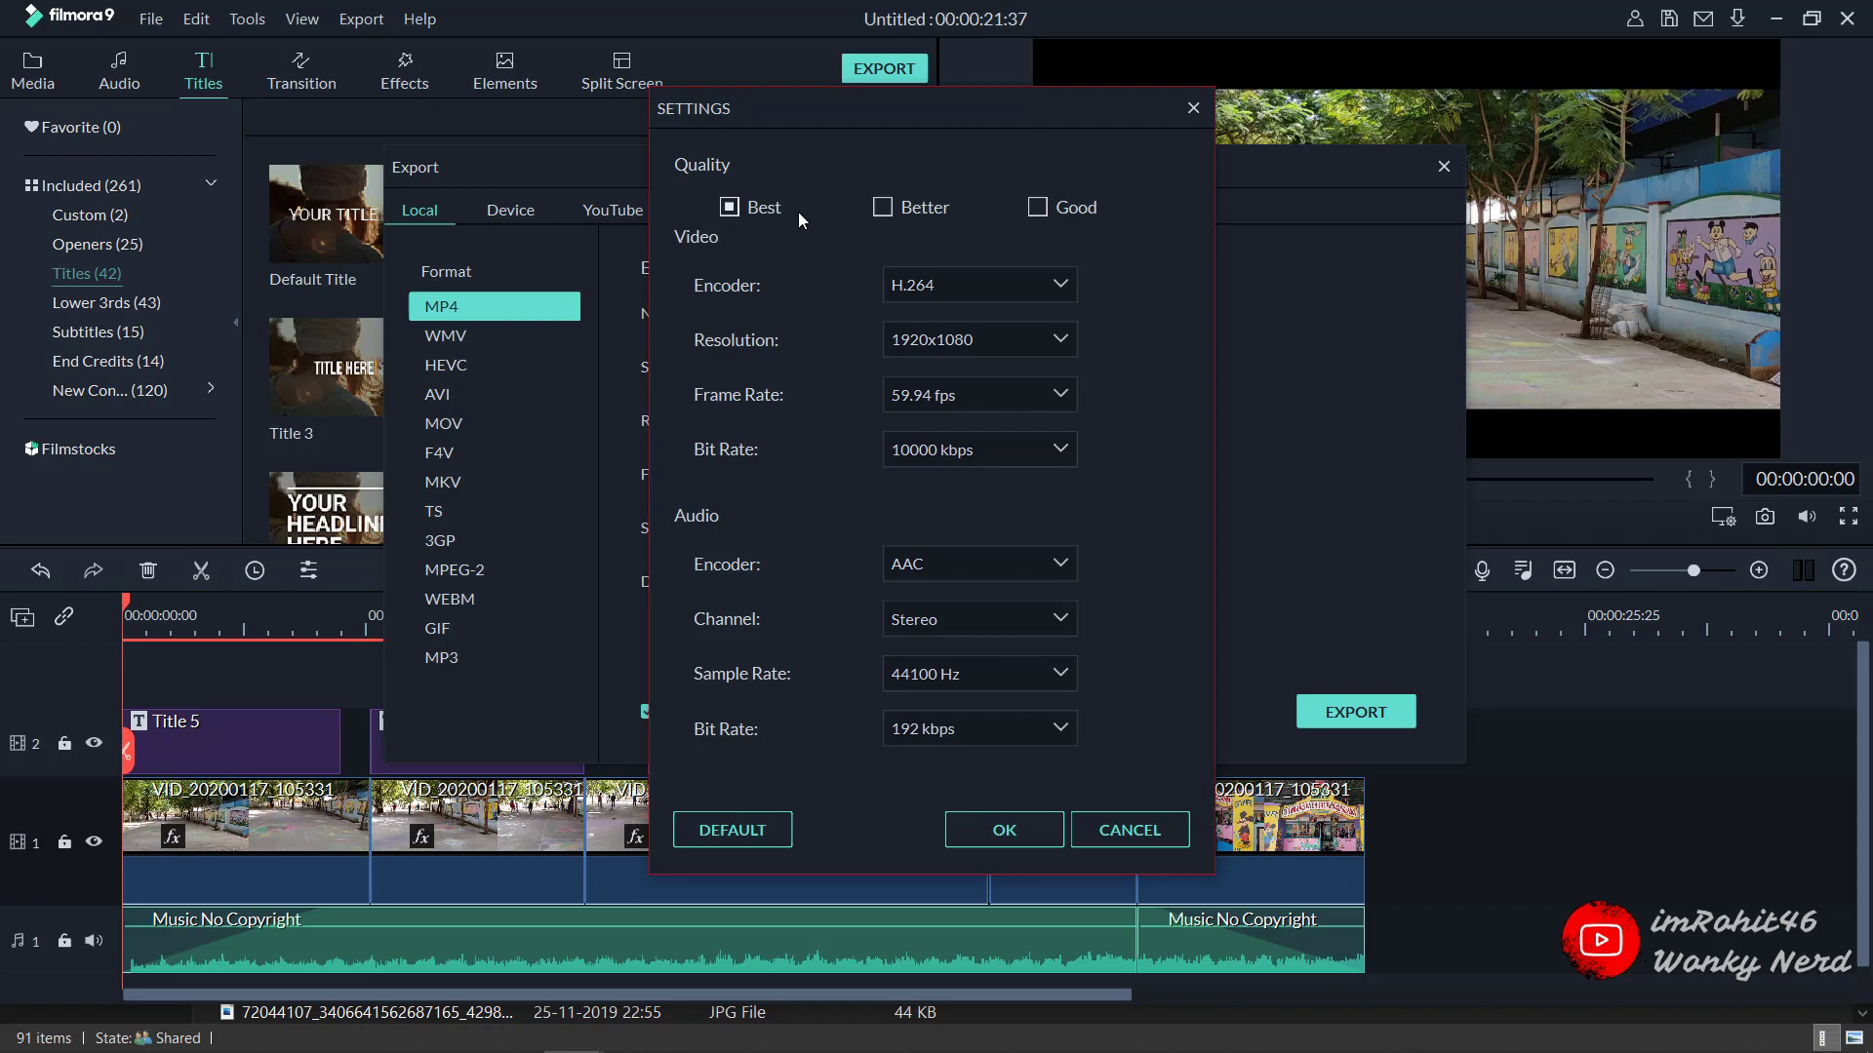
pyautogui.click(884, 208)
pyautogui.click(747, 208)
pyautogui.click(901, 207)
# Check the video encoder, resolution and frame rate options, keeping H.264, 1920x1080 and 59.94 fps.
pyautogui.click(944, 283)
pyautogui.click(944, 283)
pyautogui.click(928, 285)
pyautogui.click(929, 285)
pyautogui.click(919, 342)
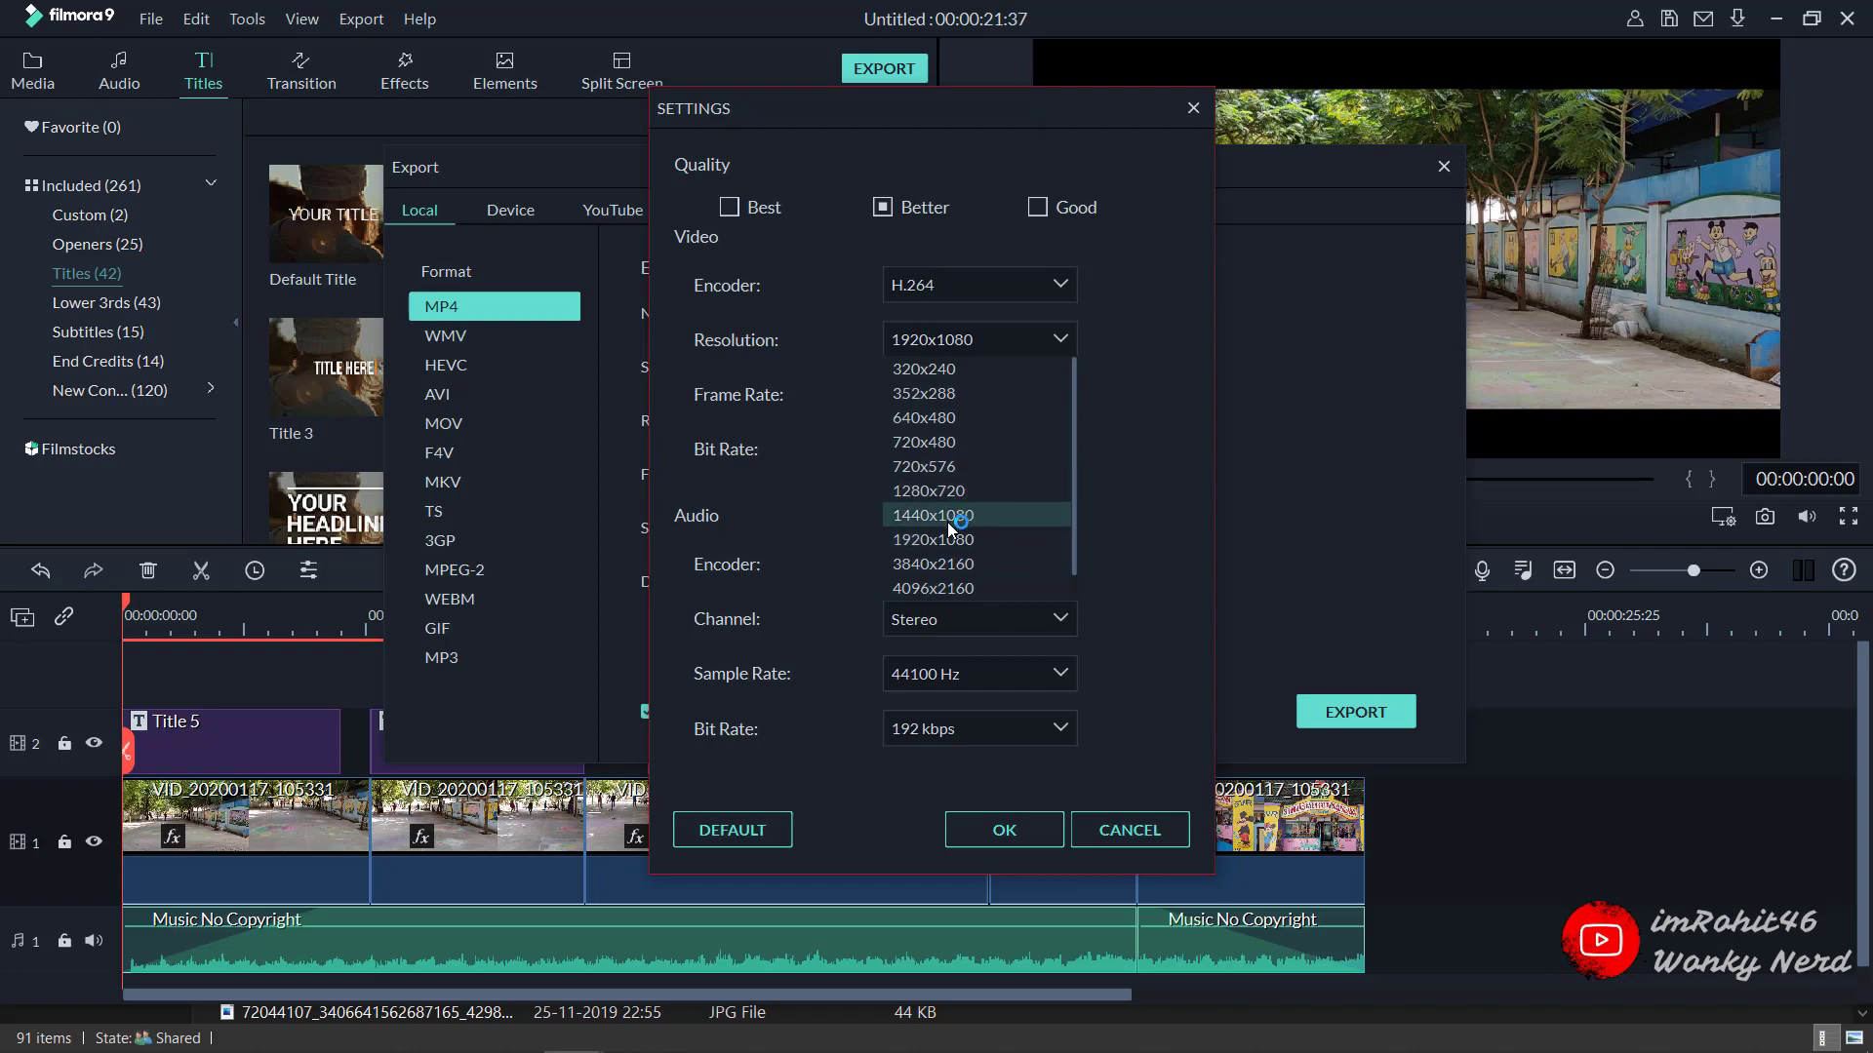
pyautogui.click(950, 539)
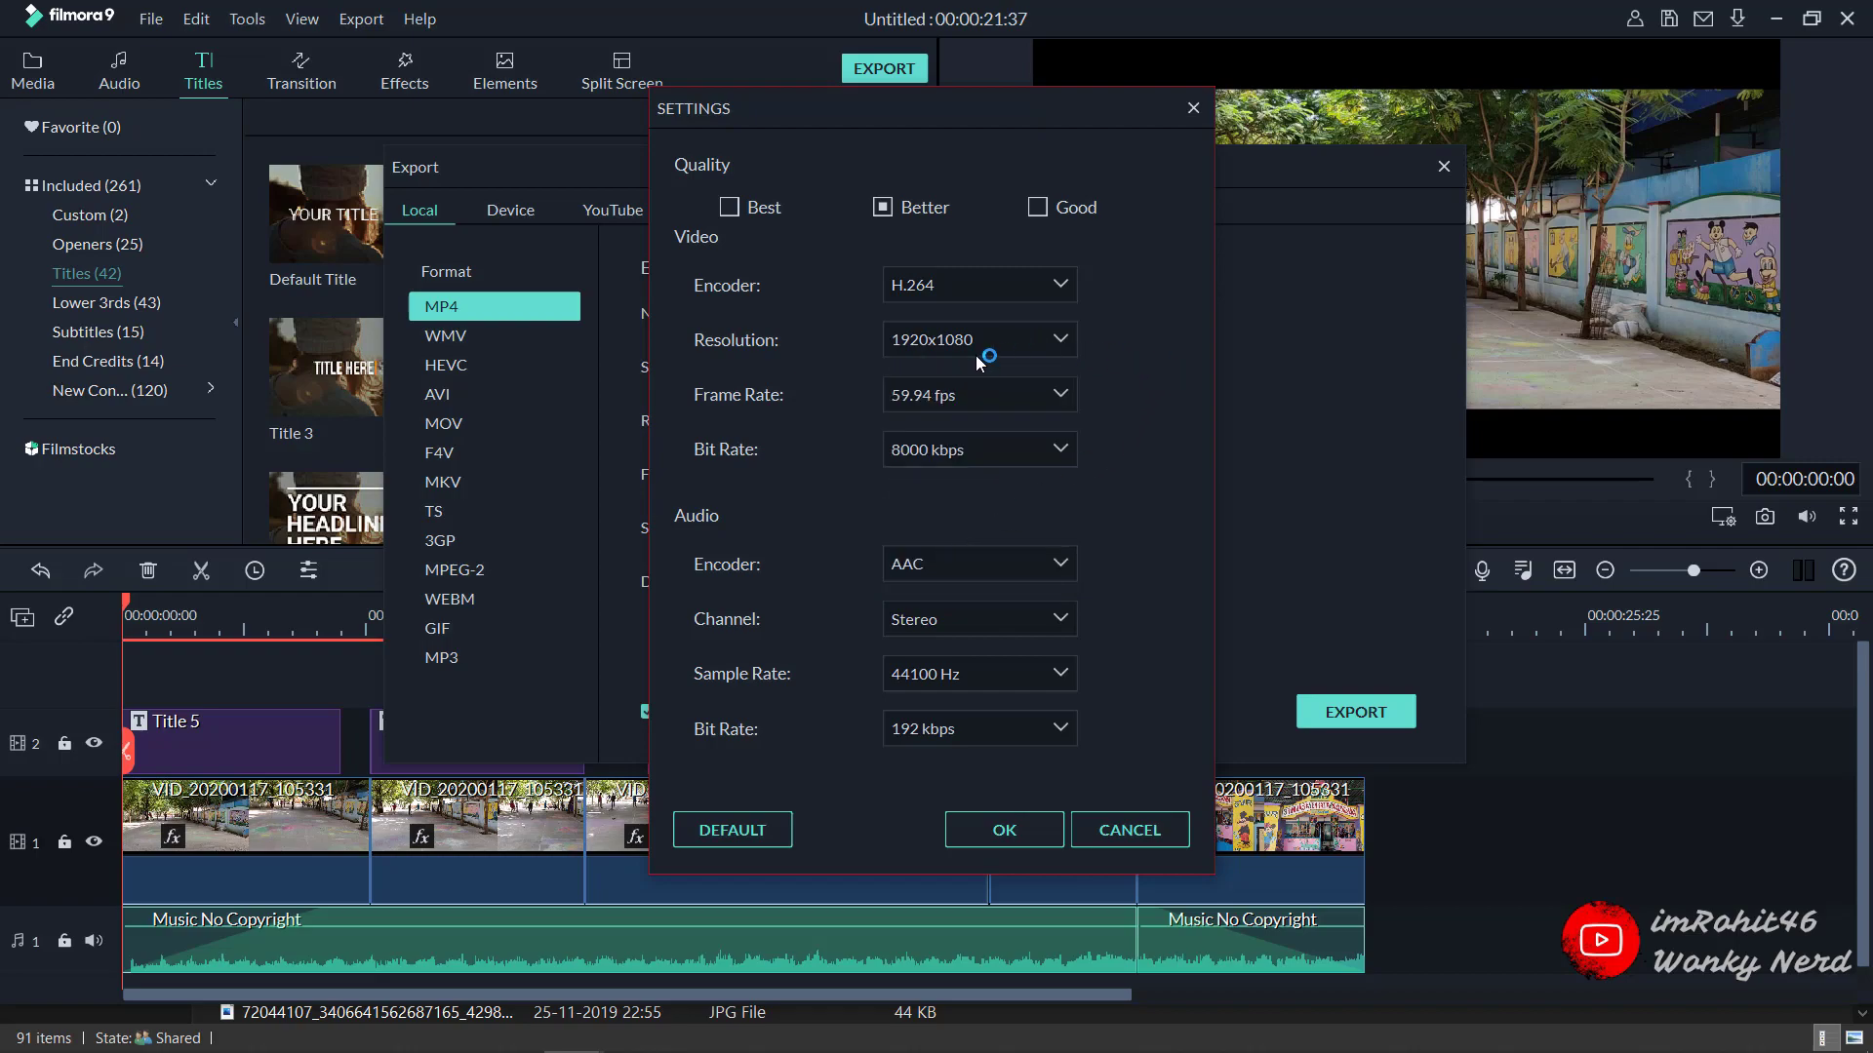
pyautogui.click(963, 398)
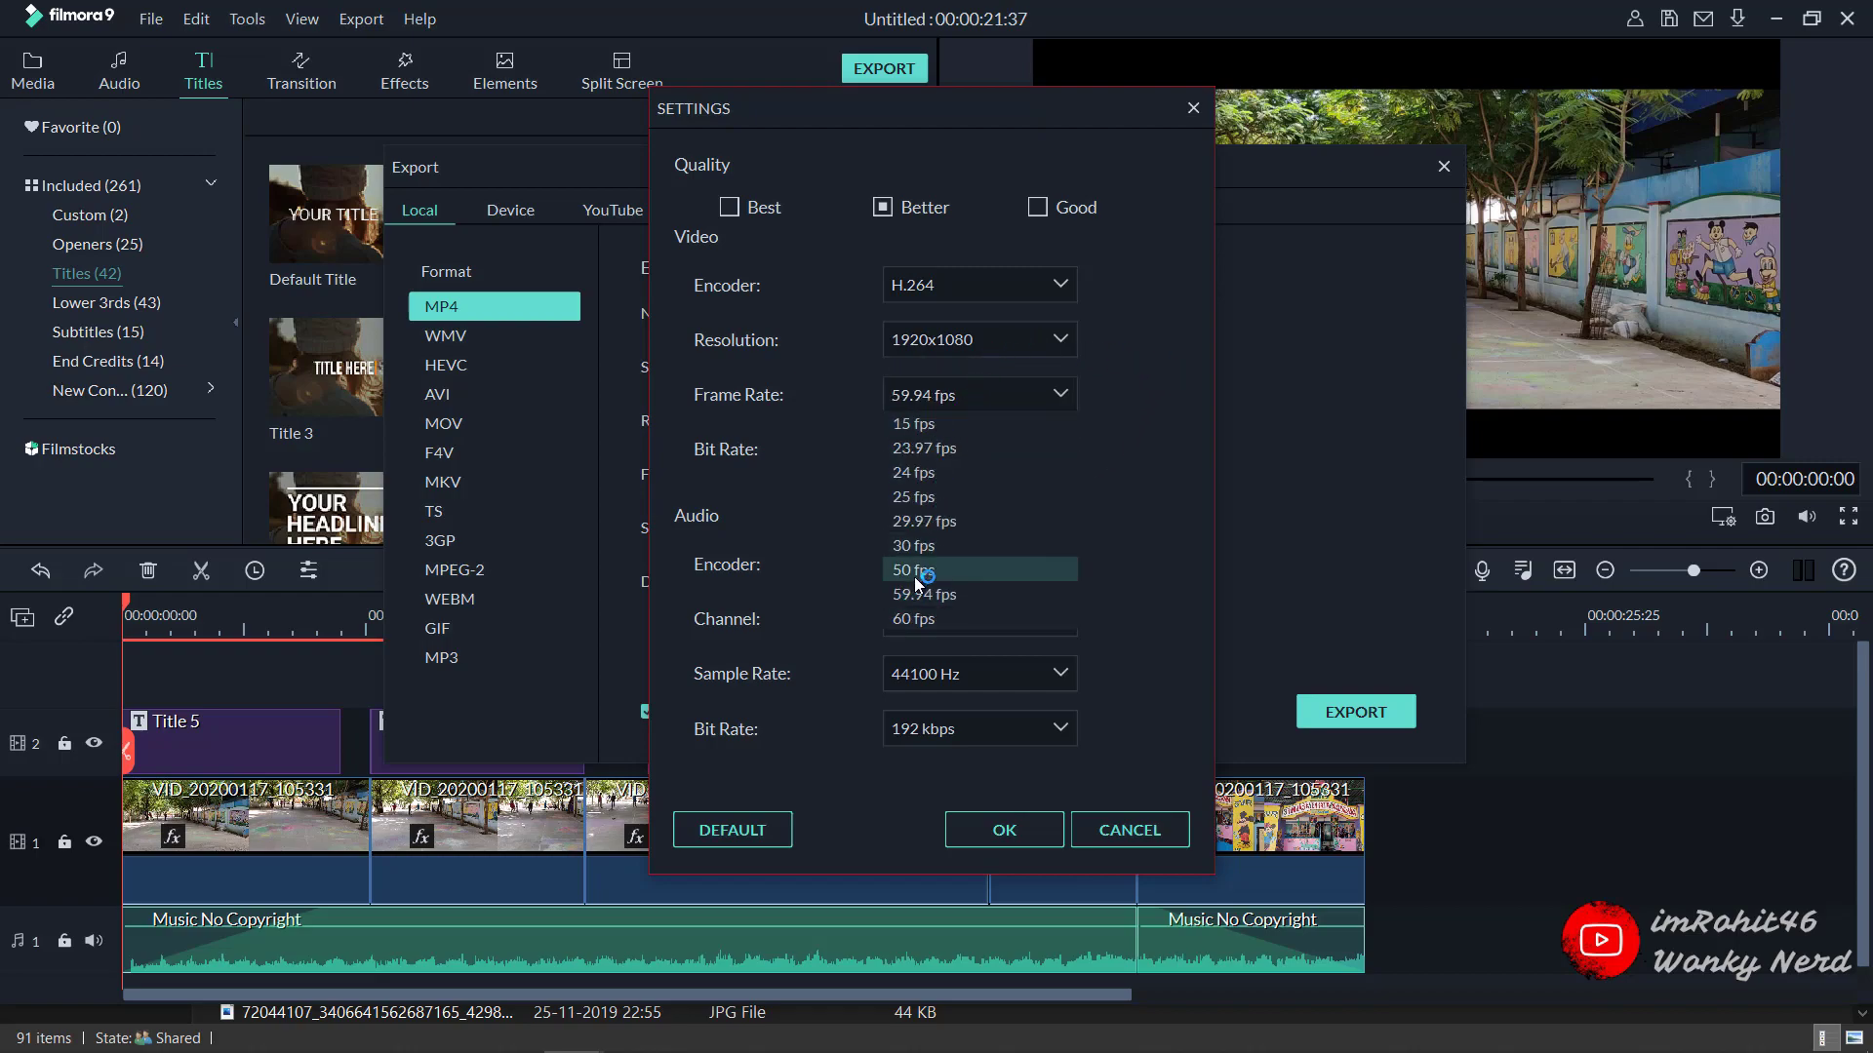
pyautogui.click(956, 394)
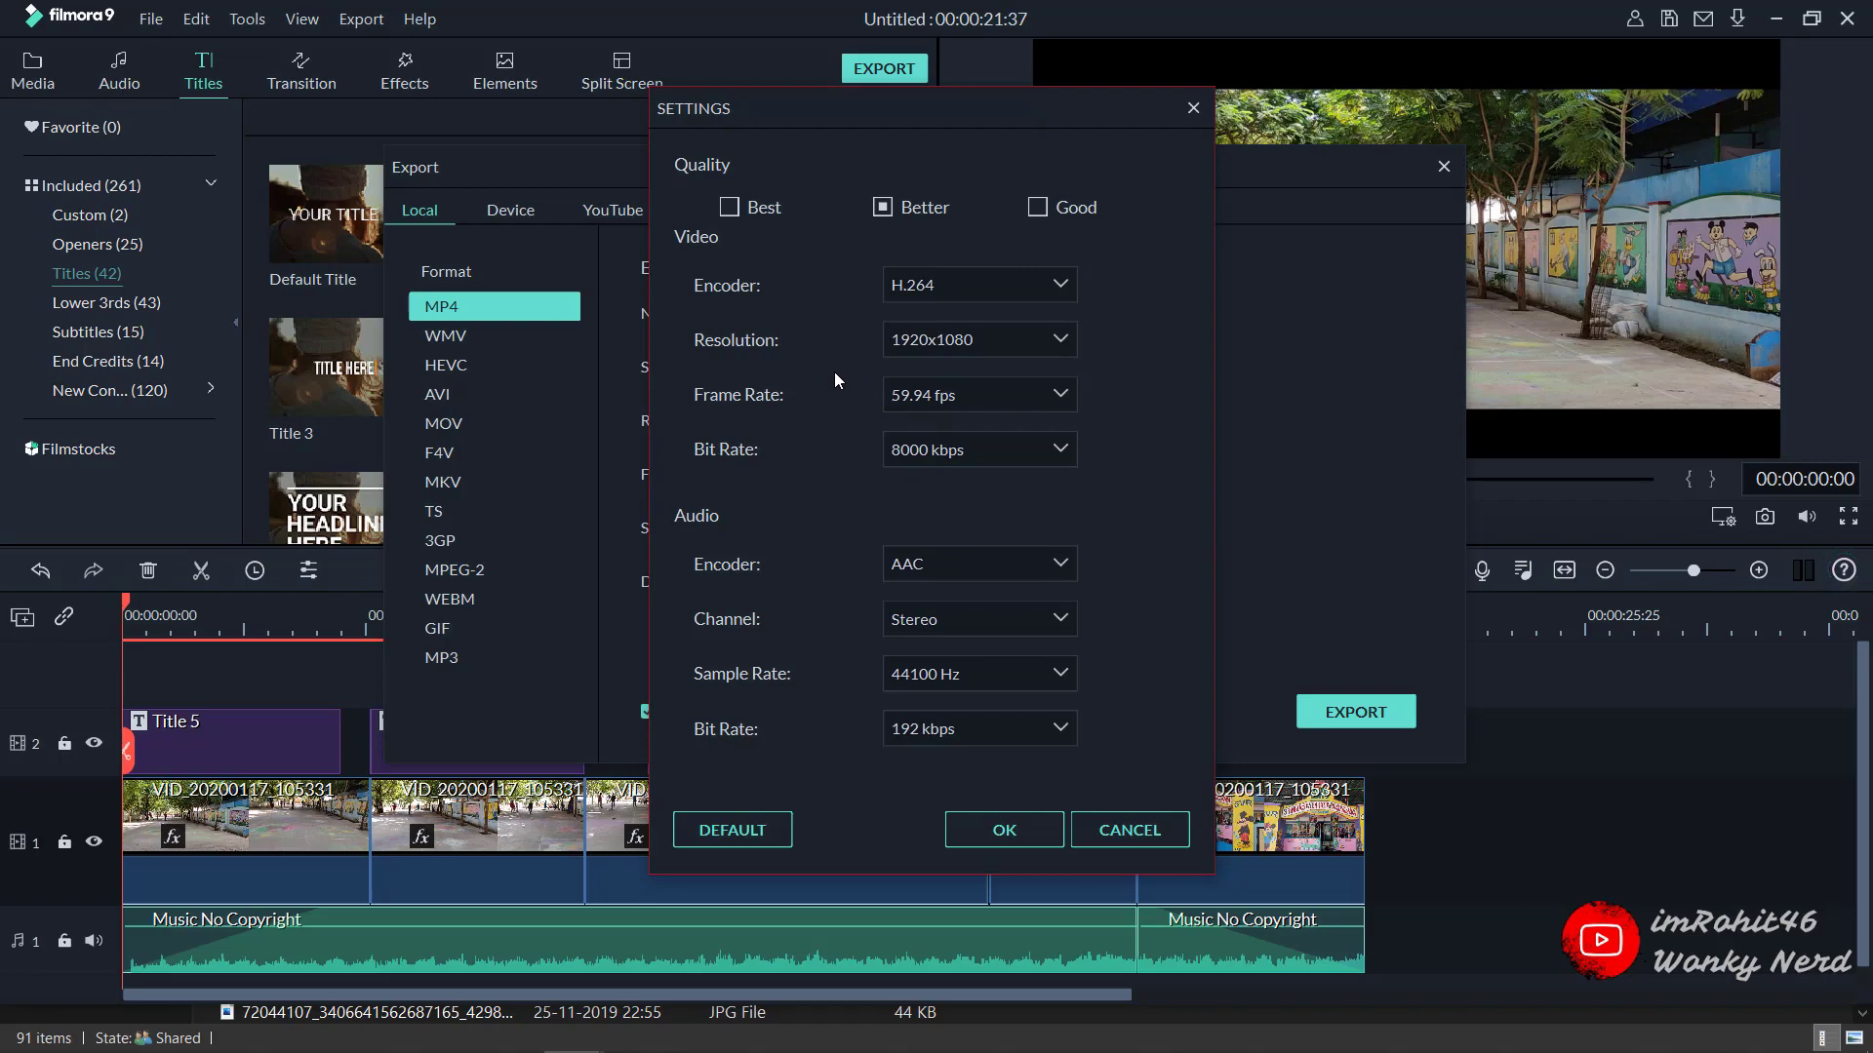
# Compare Best and Better quality again, keeping Better, and check the audio encoder, channel and sample rate options.
pyautogui.click(740, 208)
pyautogui.click(875, 215)
pyautogui.click(952, 564)
pyautogui.click(900, 593)
pyautogui.click(916, 617)
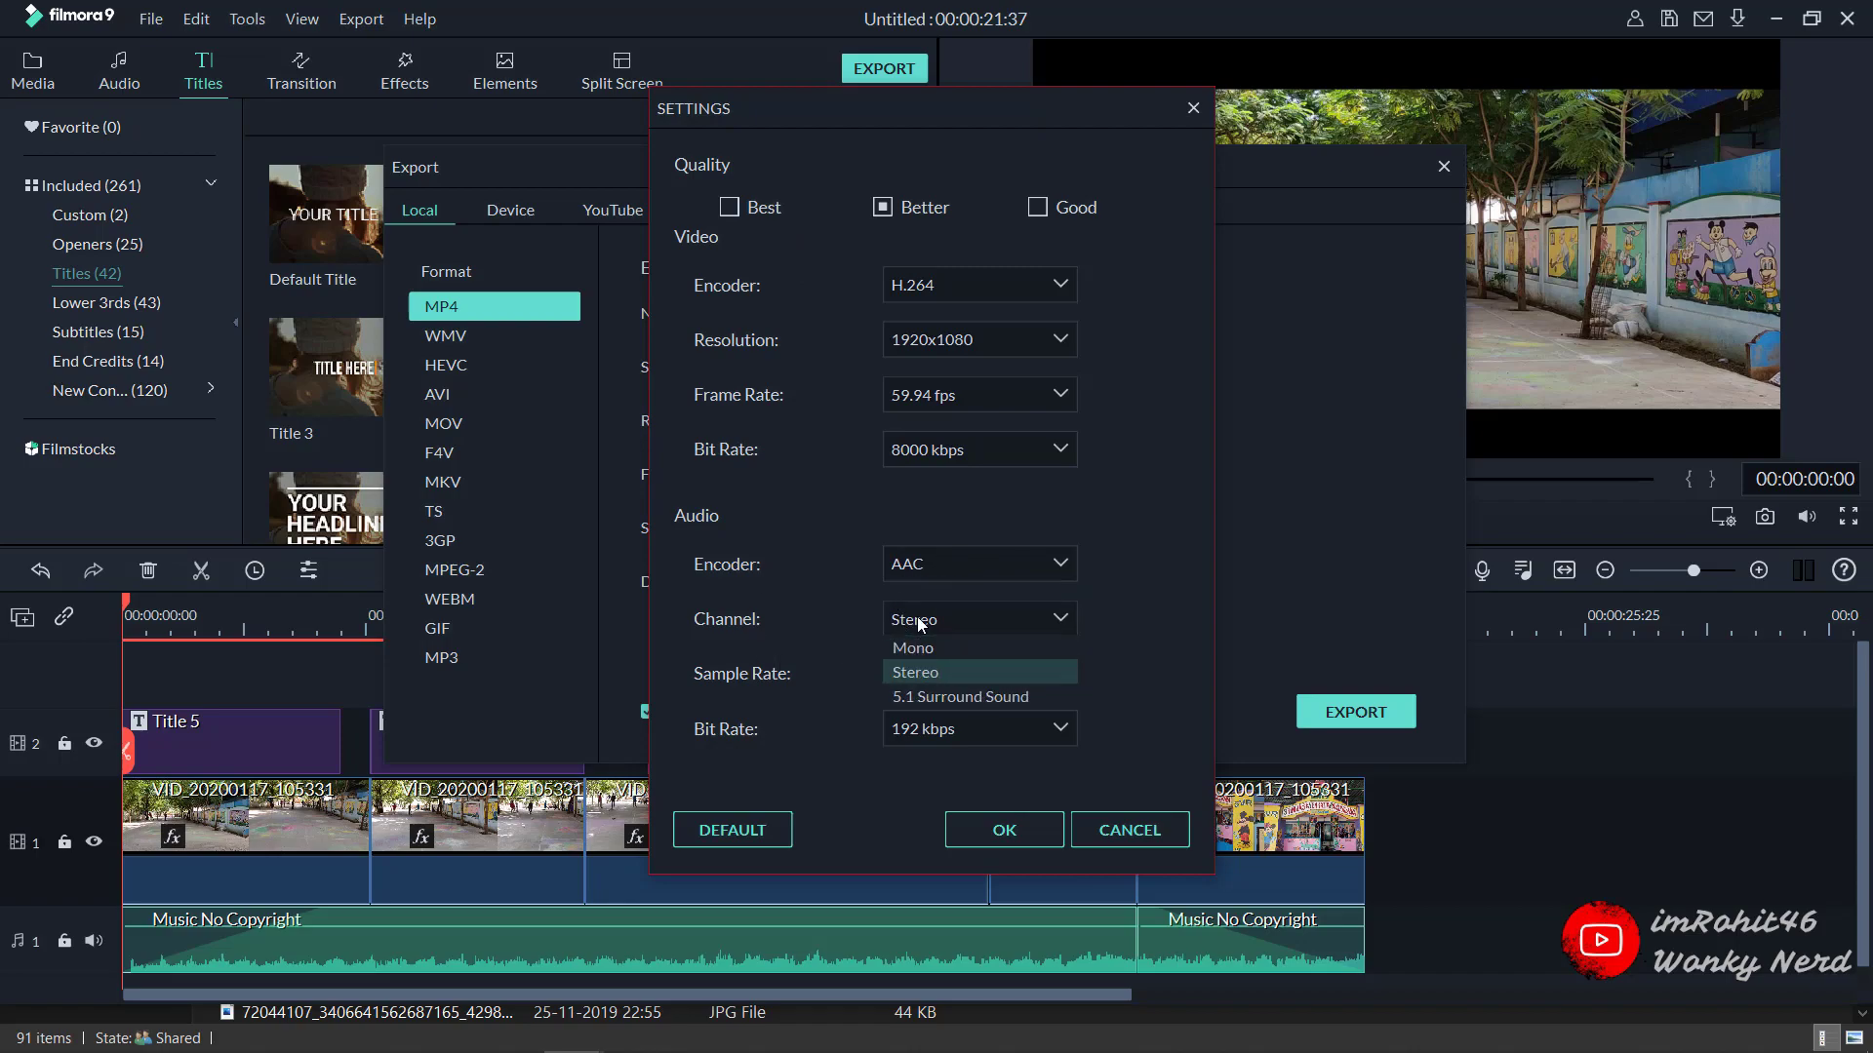
pyautogui.click(922, 675)
pyautogui.click(916, 679)
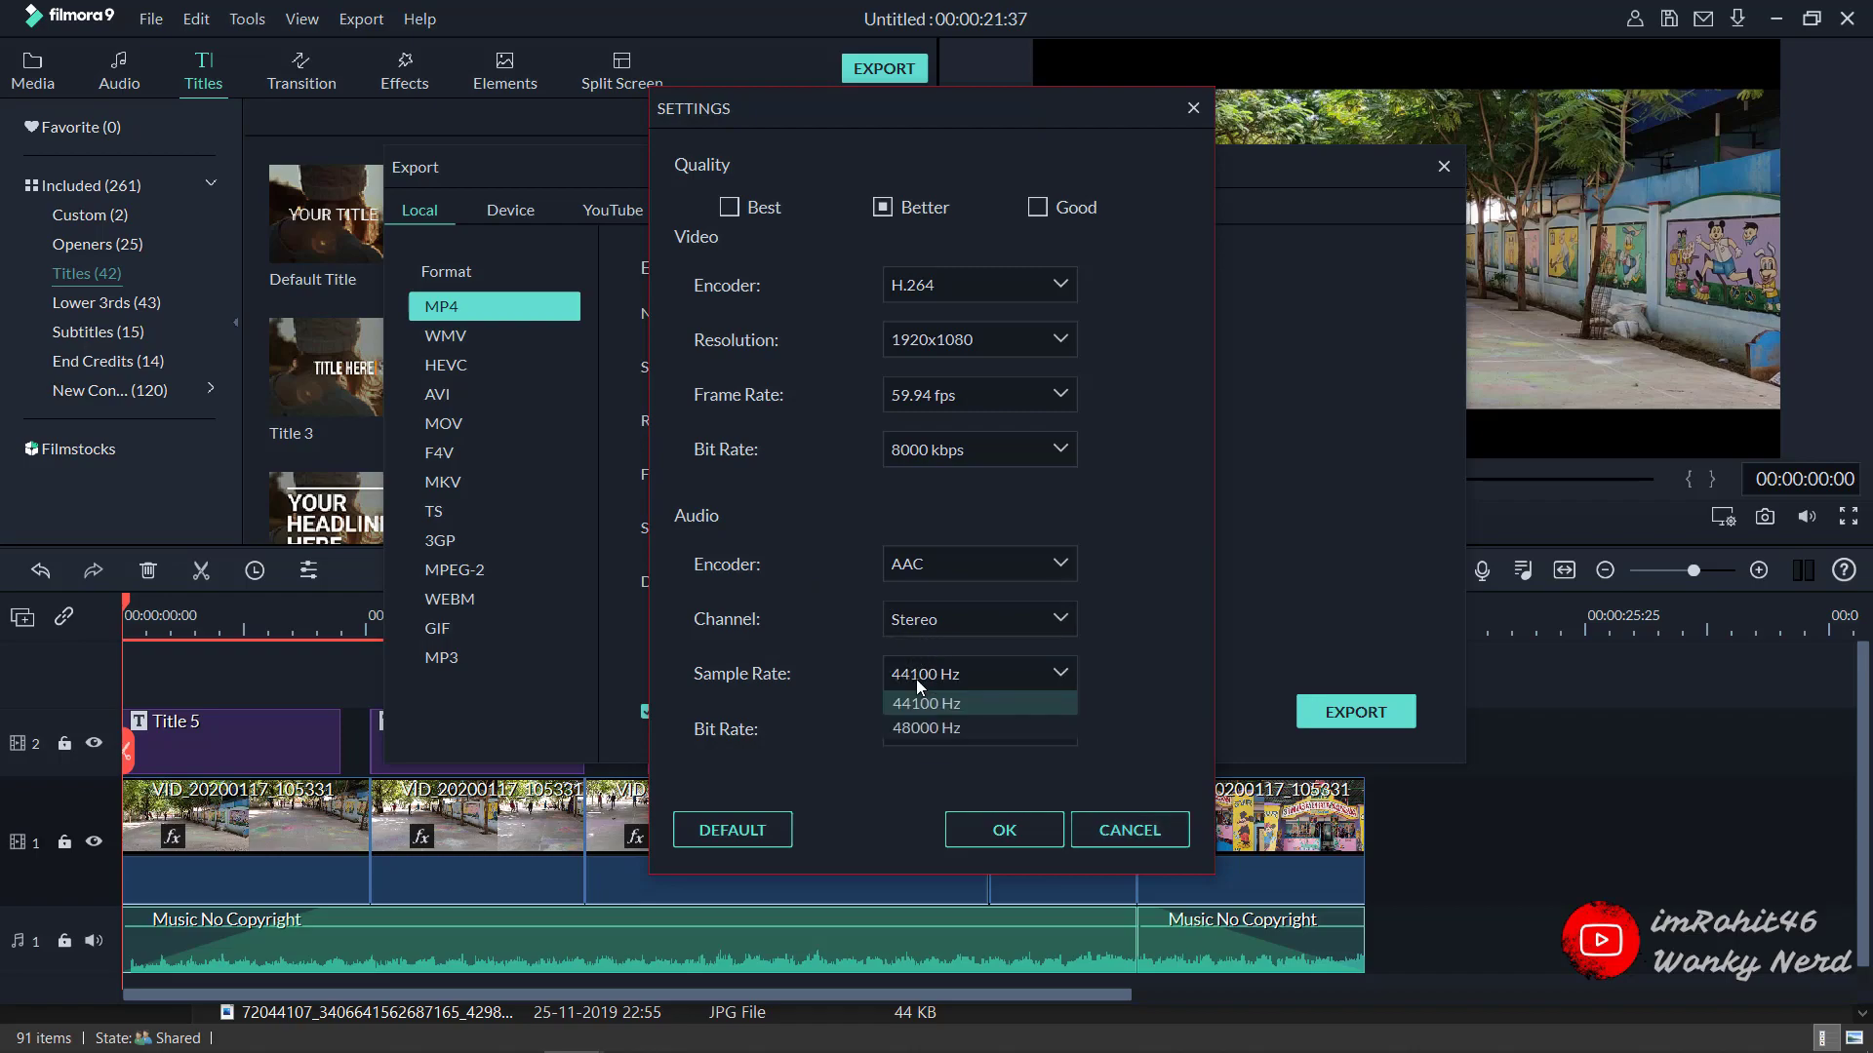
pyautogui.click(916, 679)
# Review the audio bit rate choices, keep 192 kbps and accept the export settings.
pyautogui.click(919, 724)
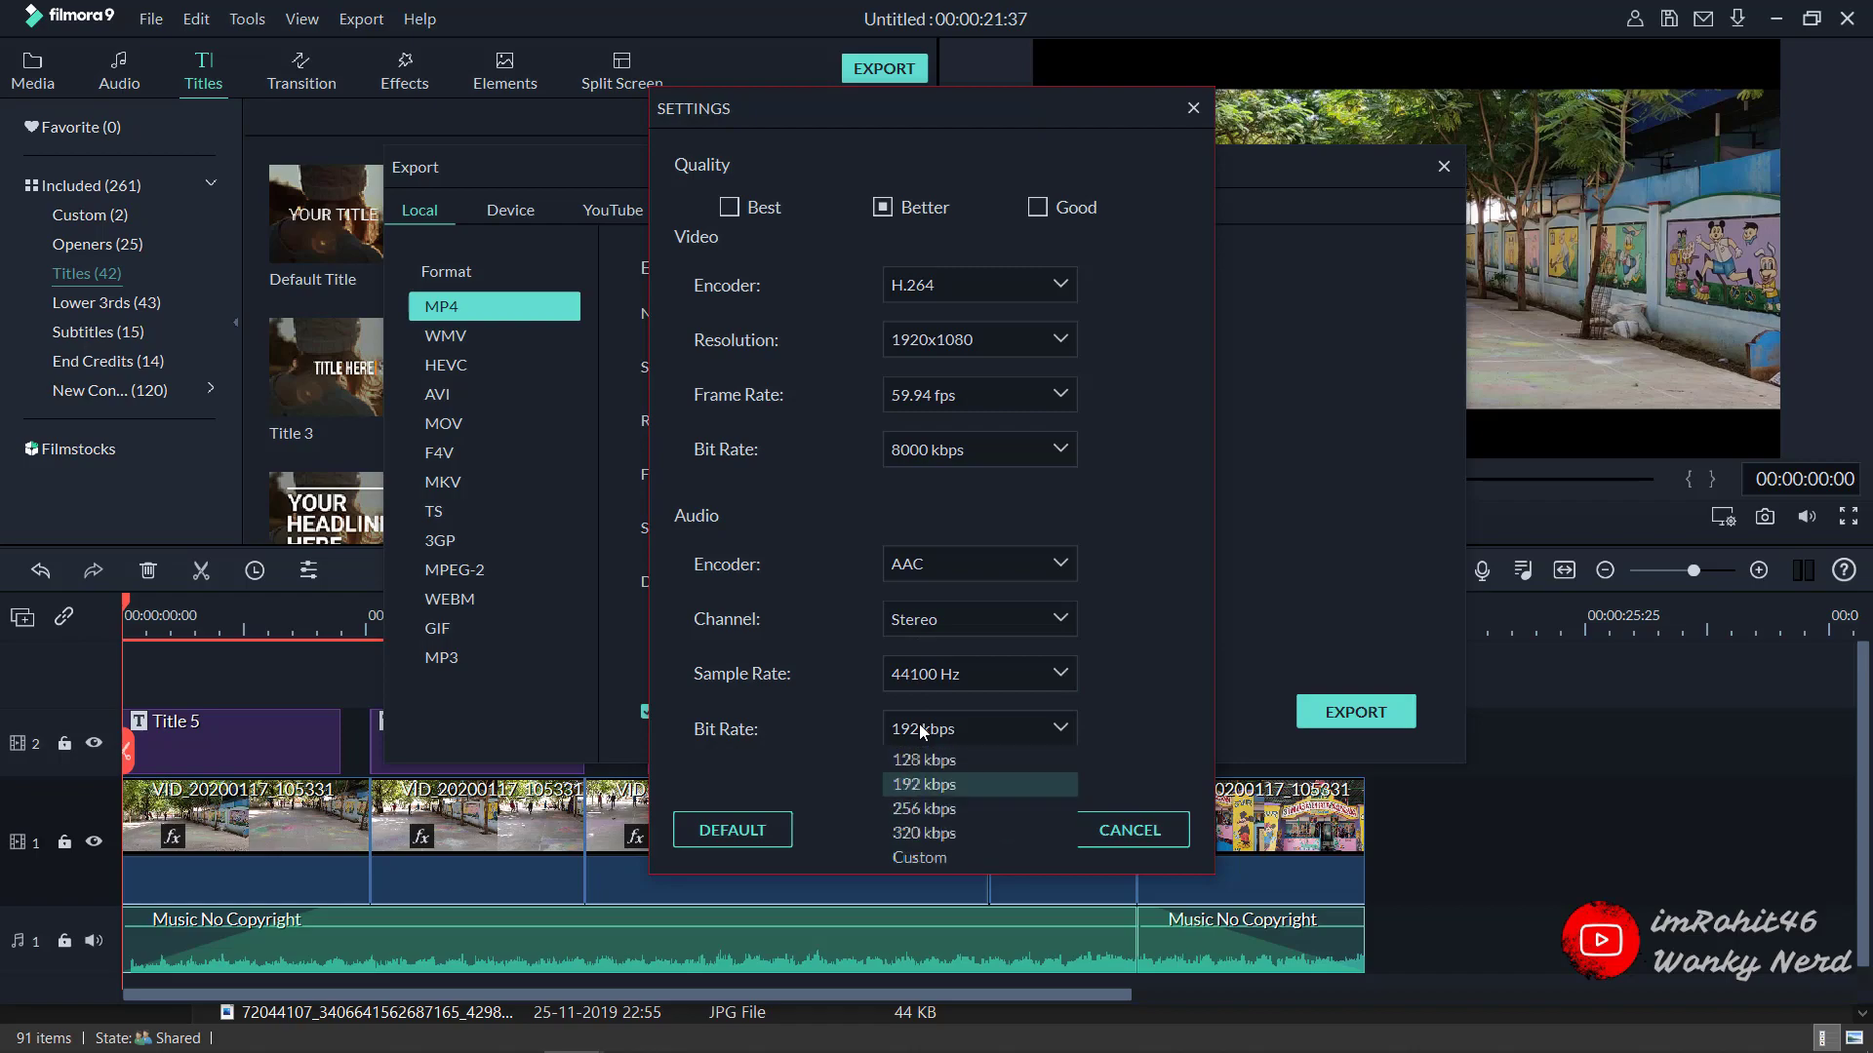
pyautogui.click(919, 724)
pyautogui.click(919, 723)
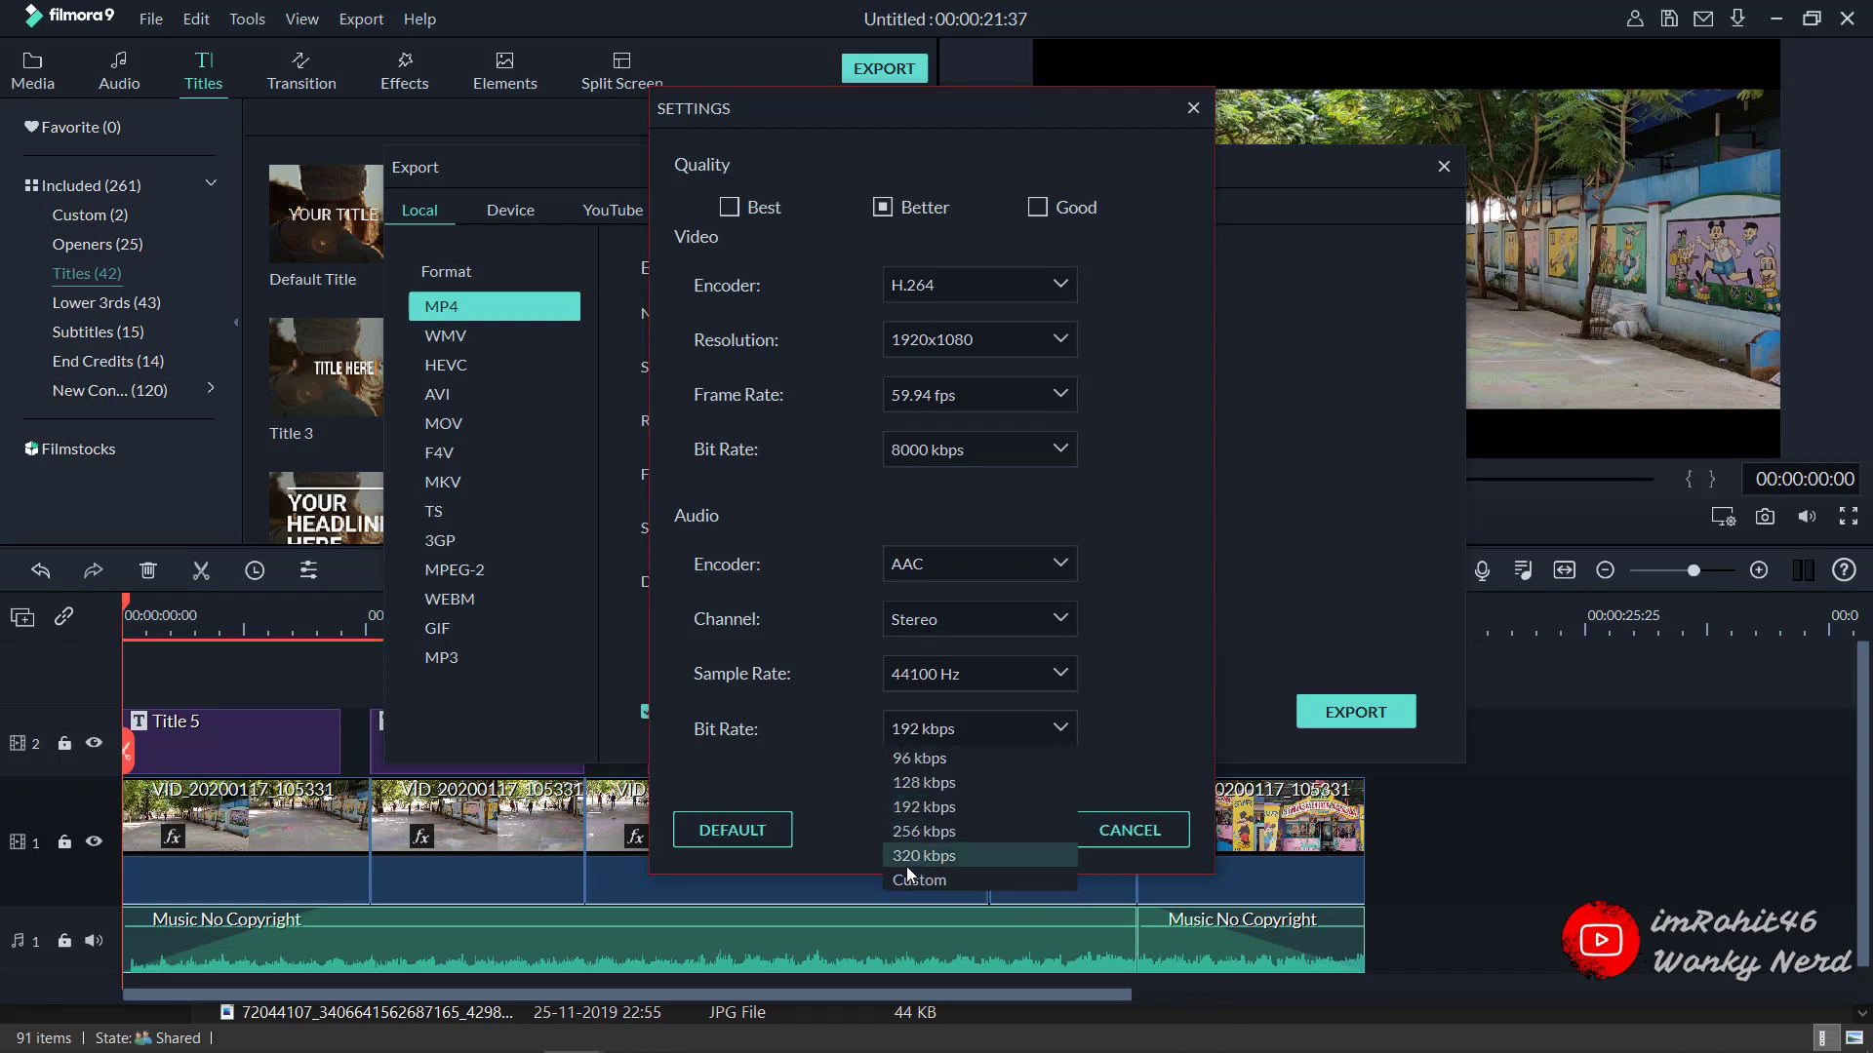
pyautogui.click(939, 731)
pyautogui.click(892, 733)
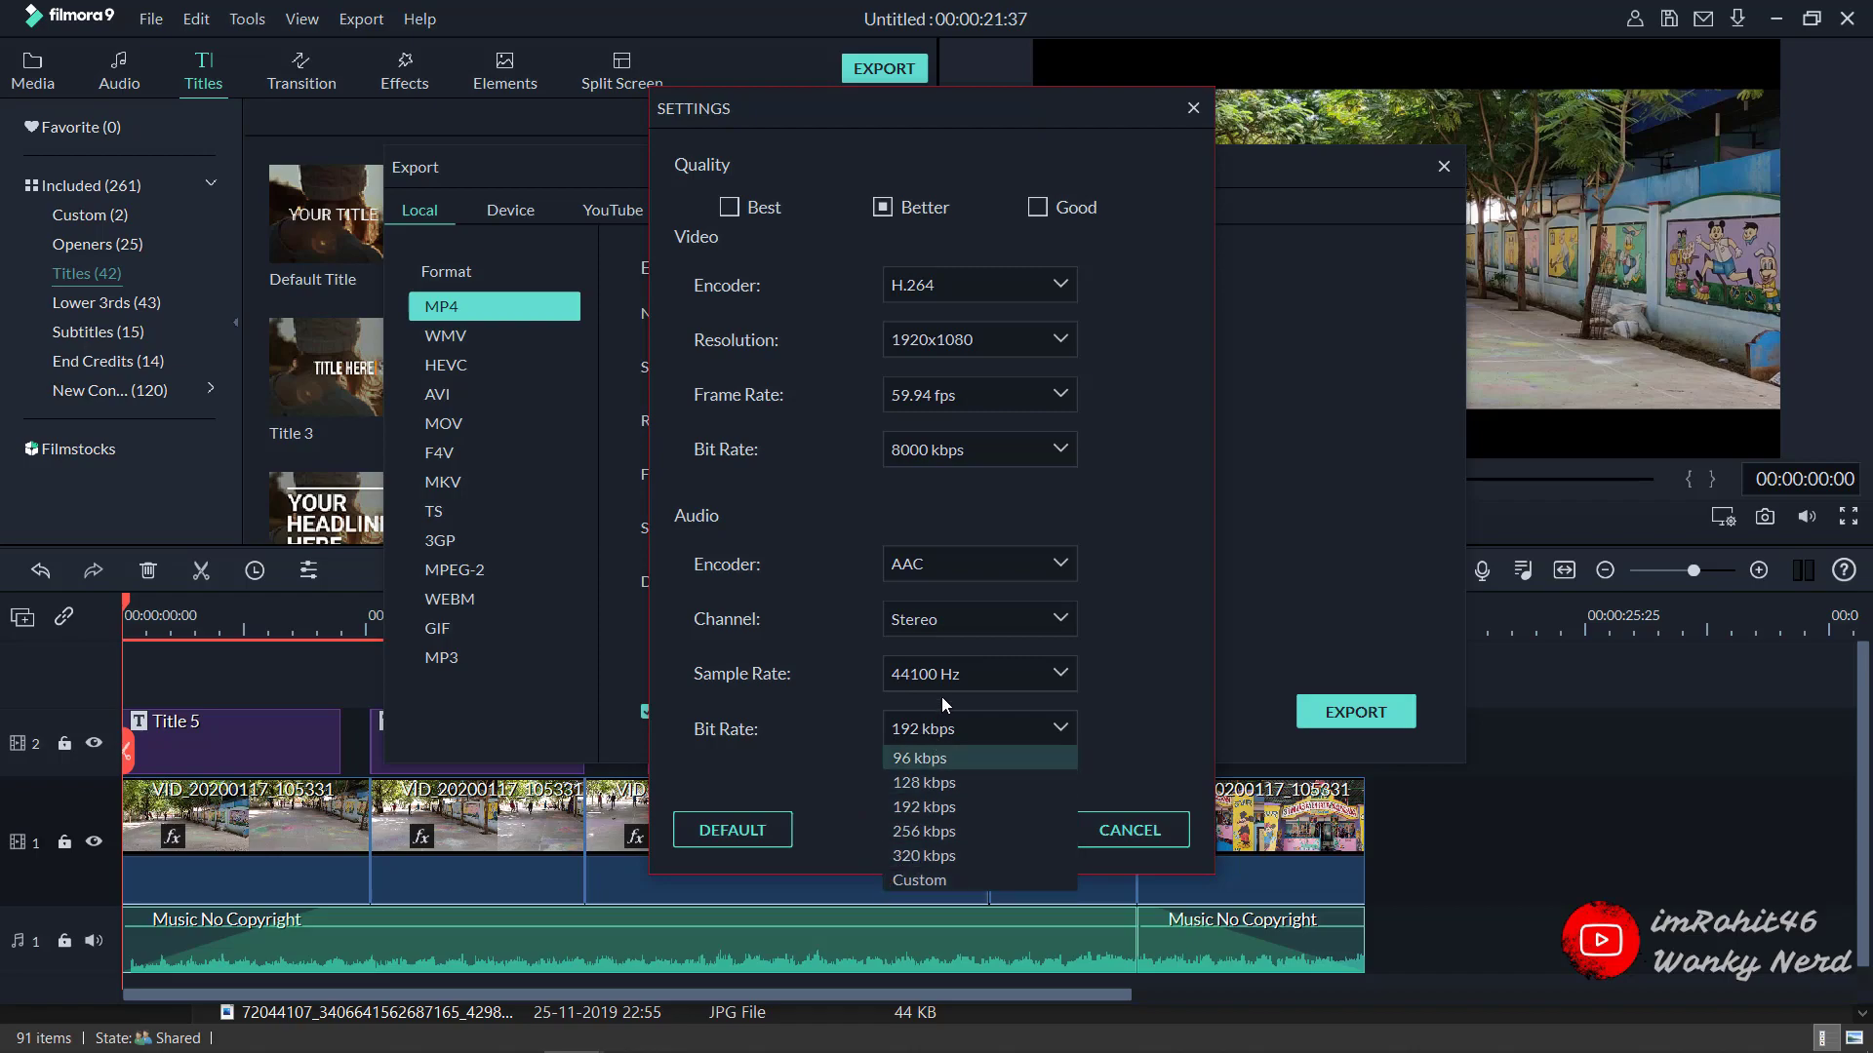
pyautogui.click(933, 731)
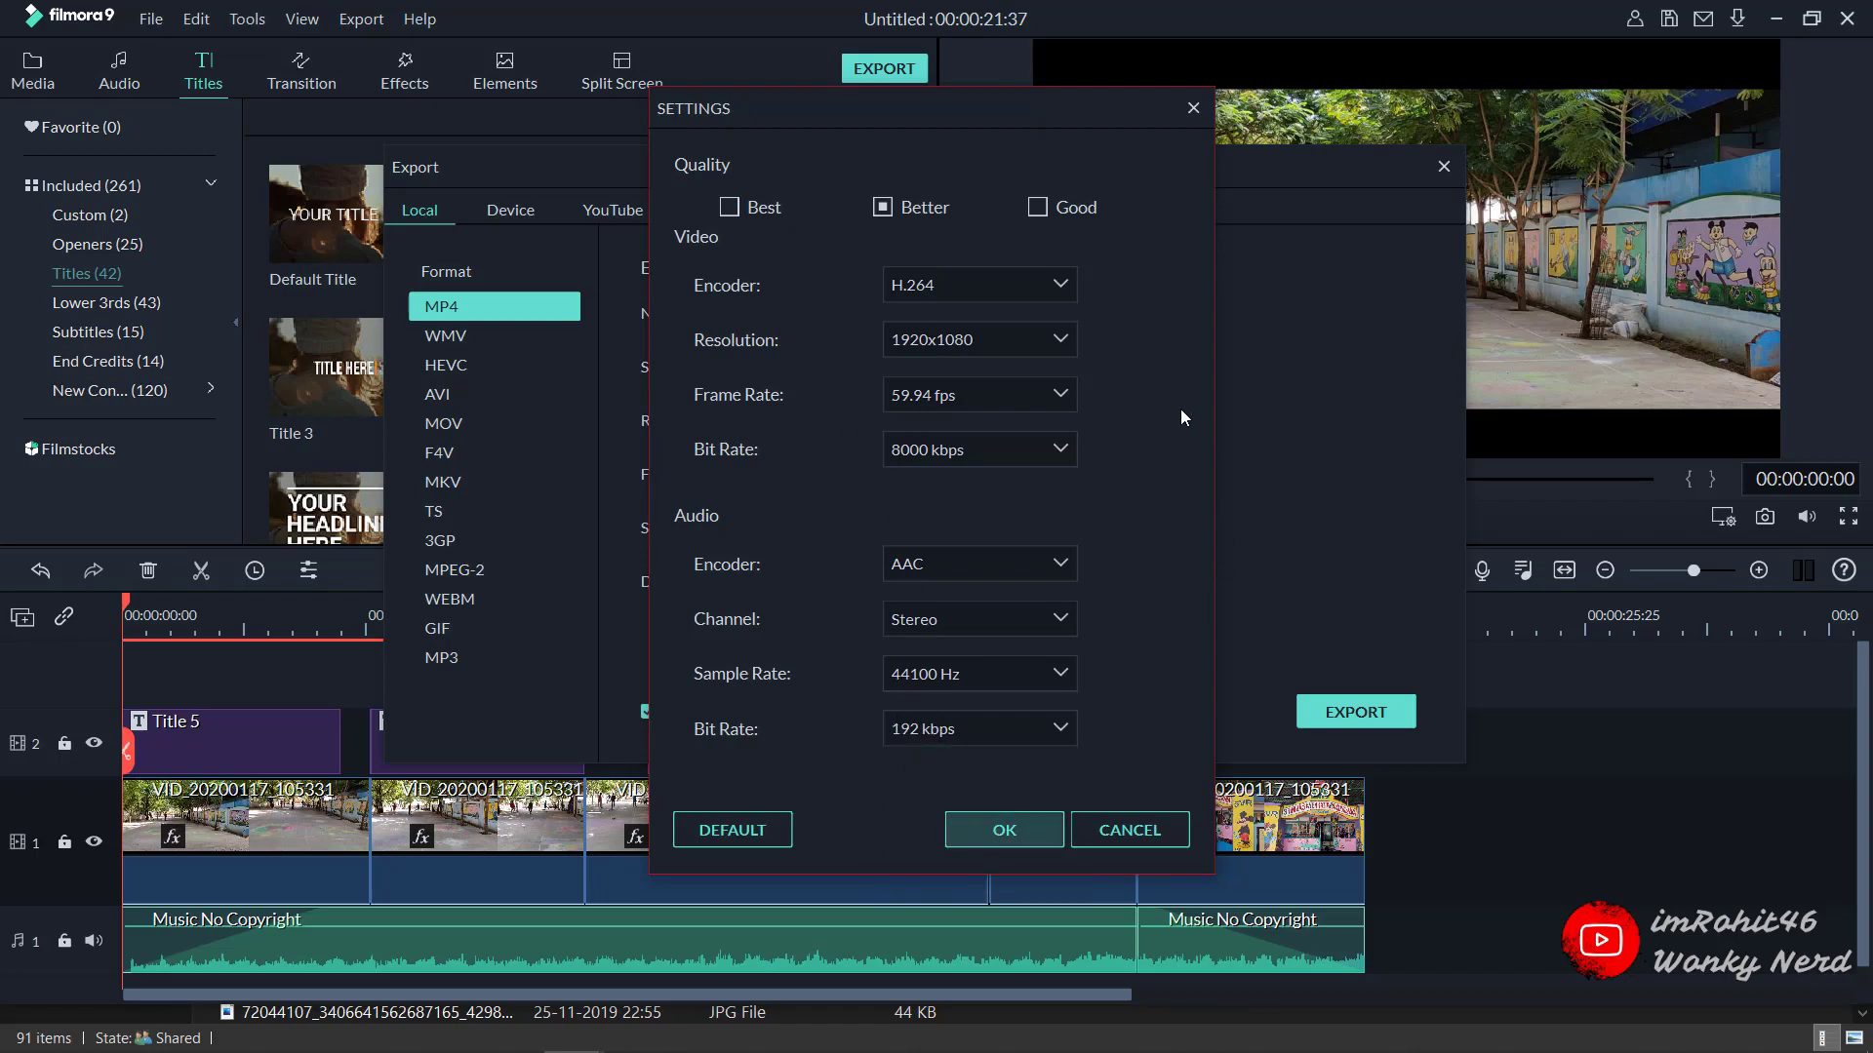
pyautogui.click(1005, 830)
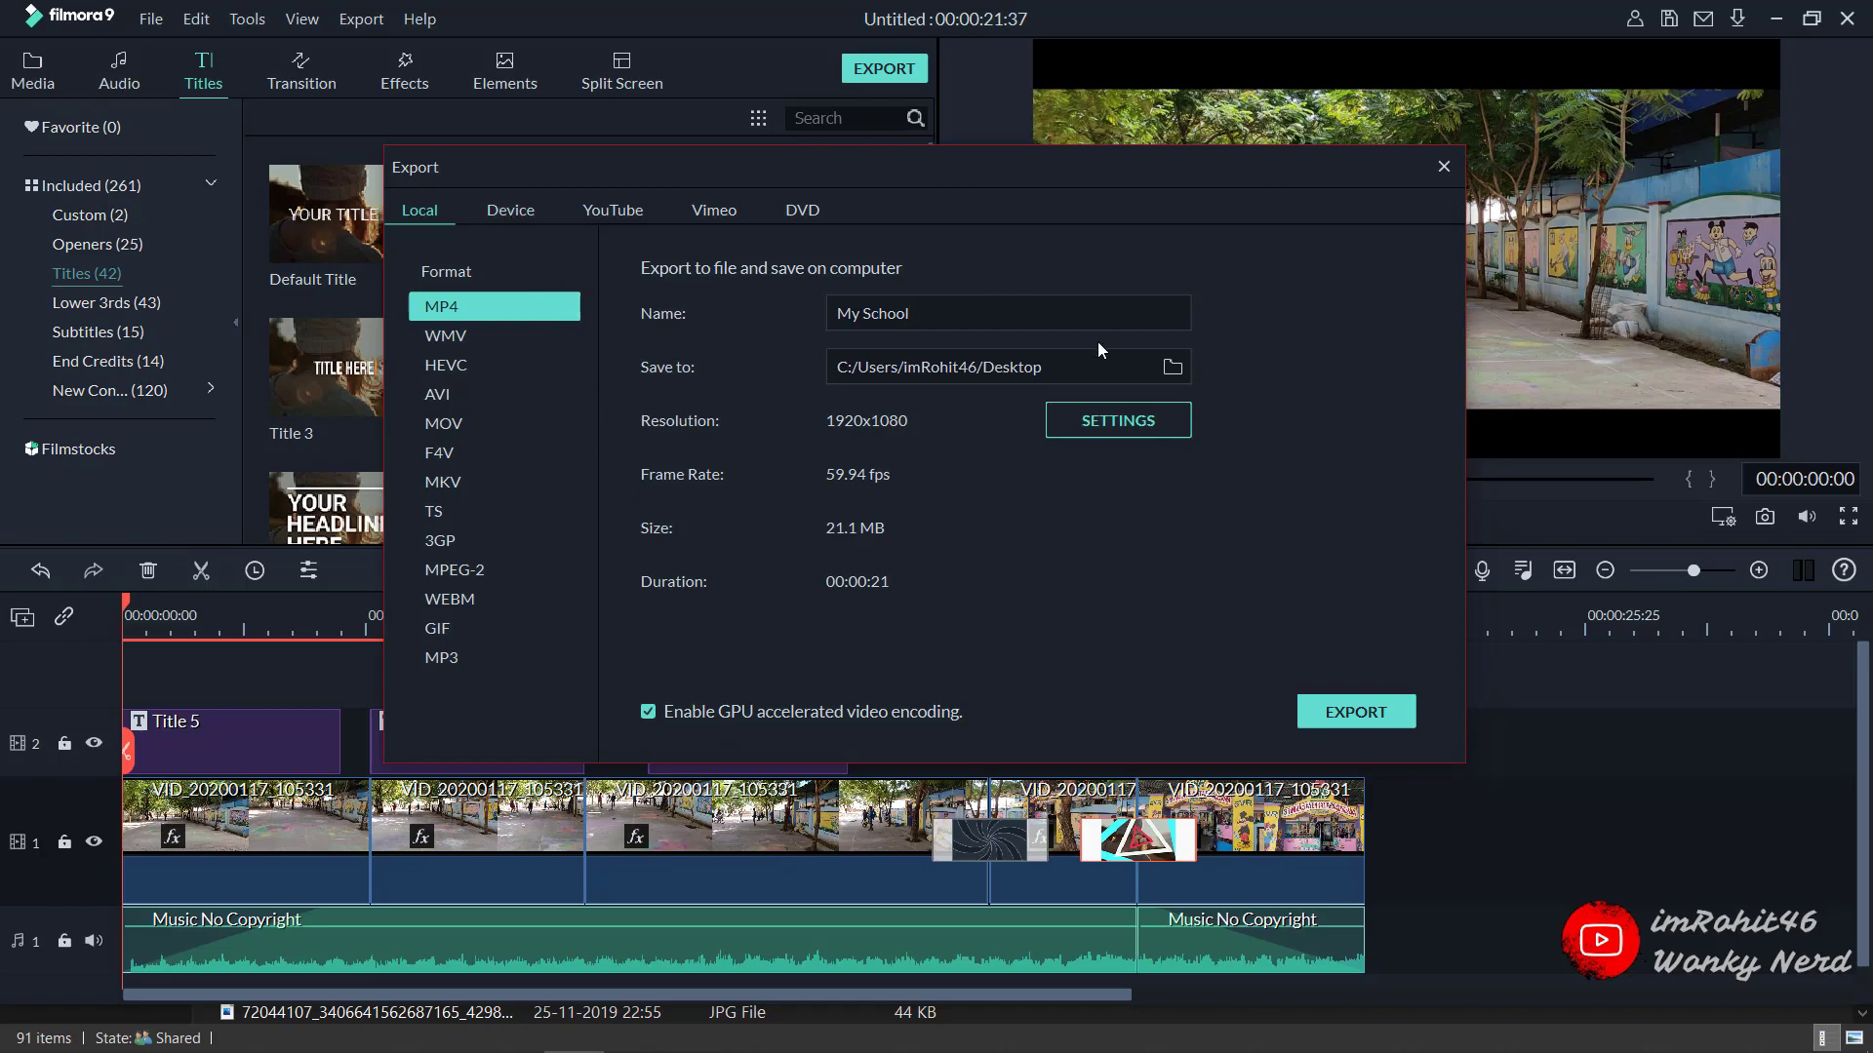
# Examine the export options for devices, YouTube and Vimeo, including the detailed YouTube quality settings.
pyautogui.click(513, 213)
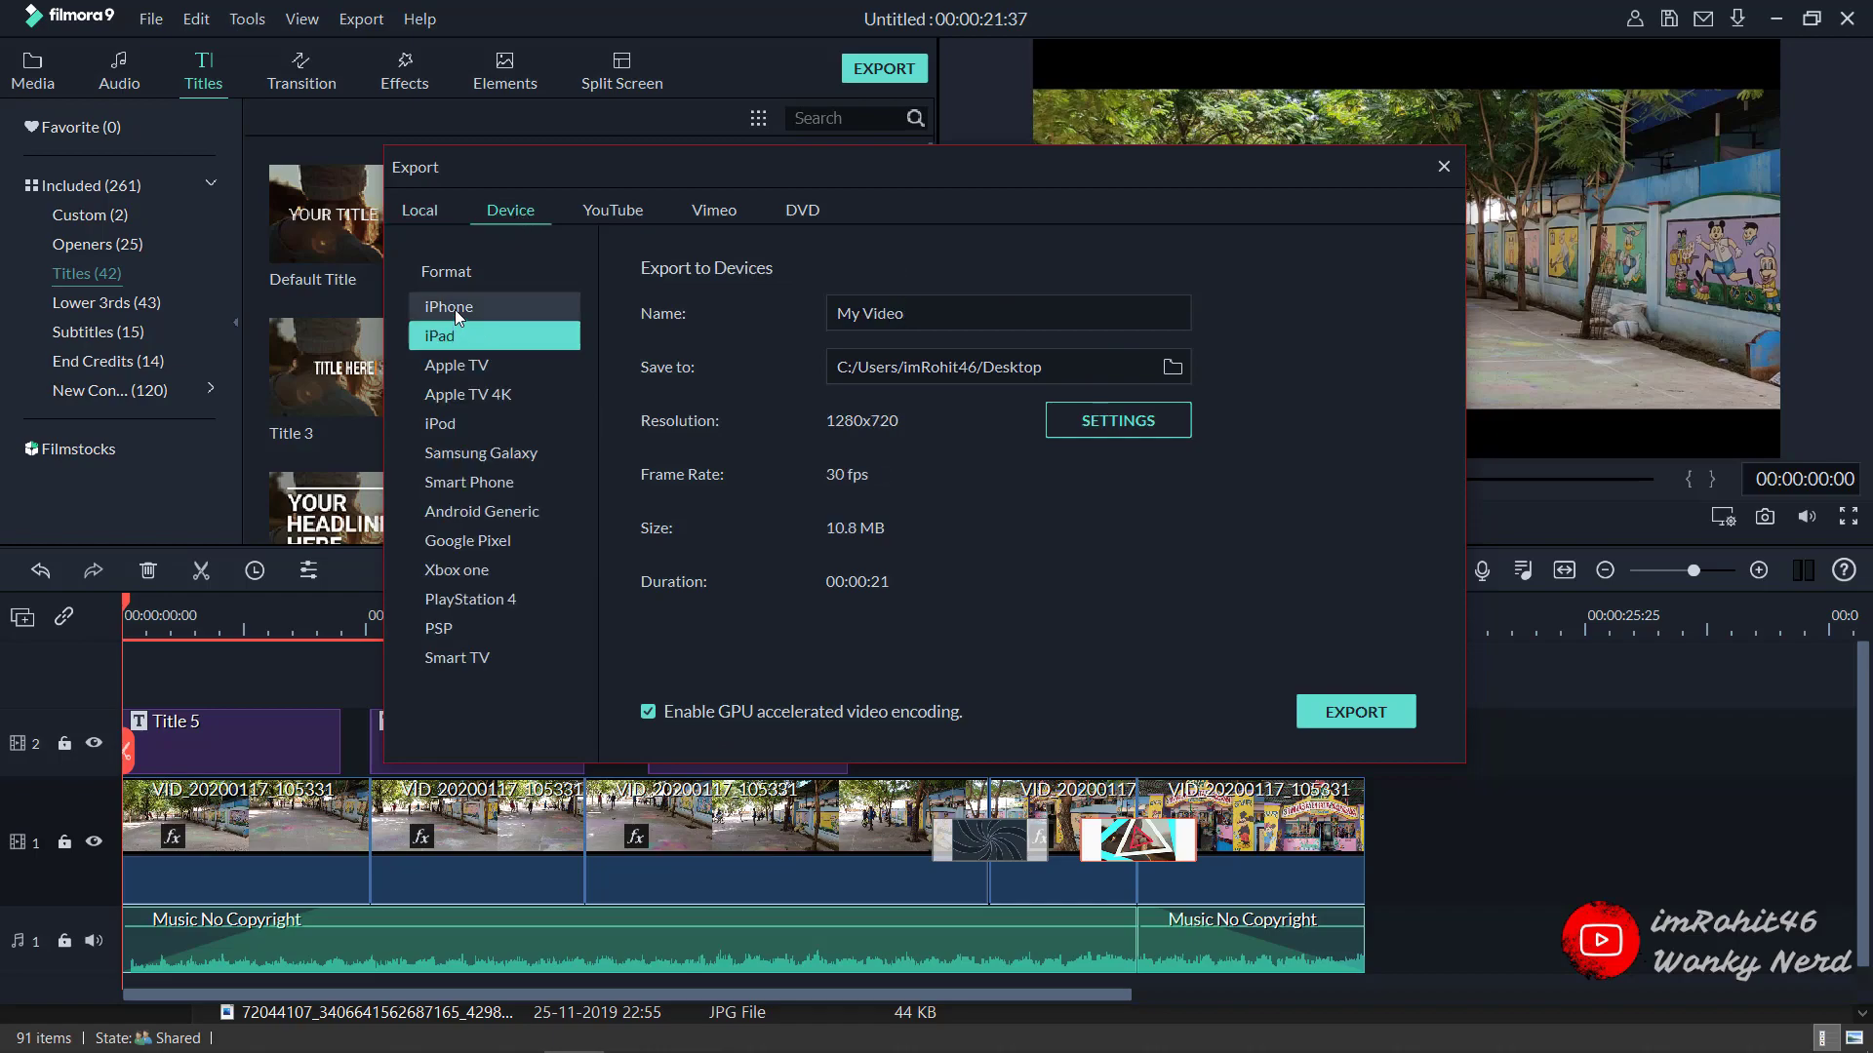
pyautogui.moveTo(932, 320); pyautogui.dragTo(704, 333)
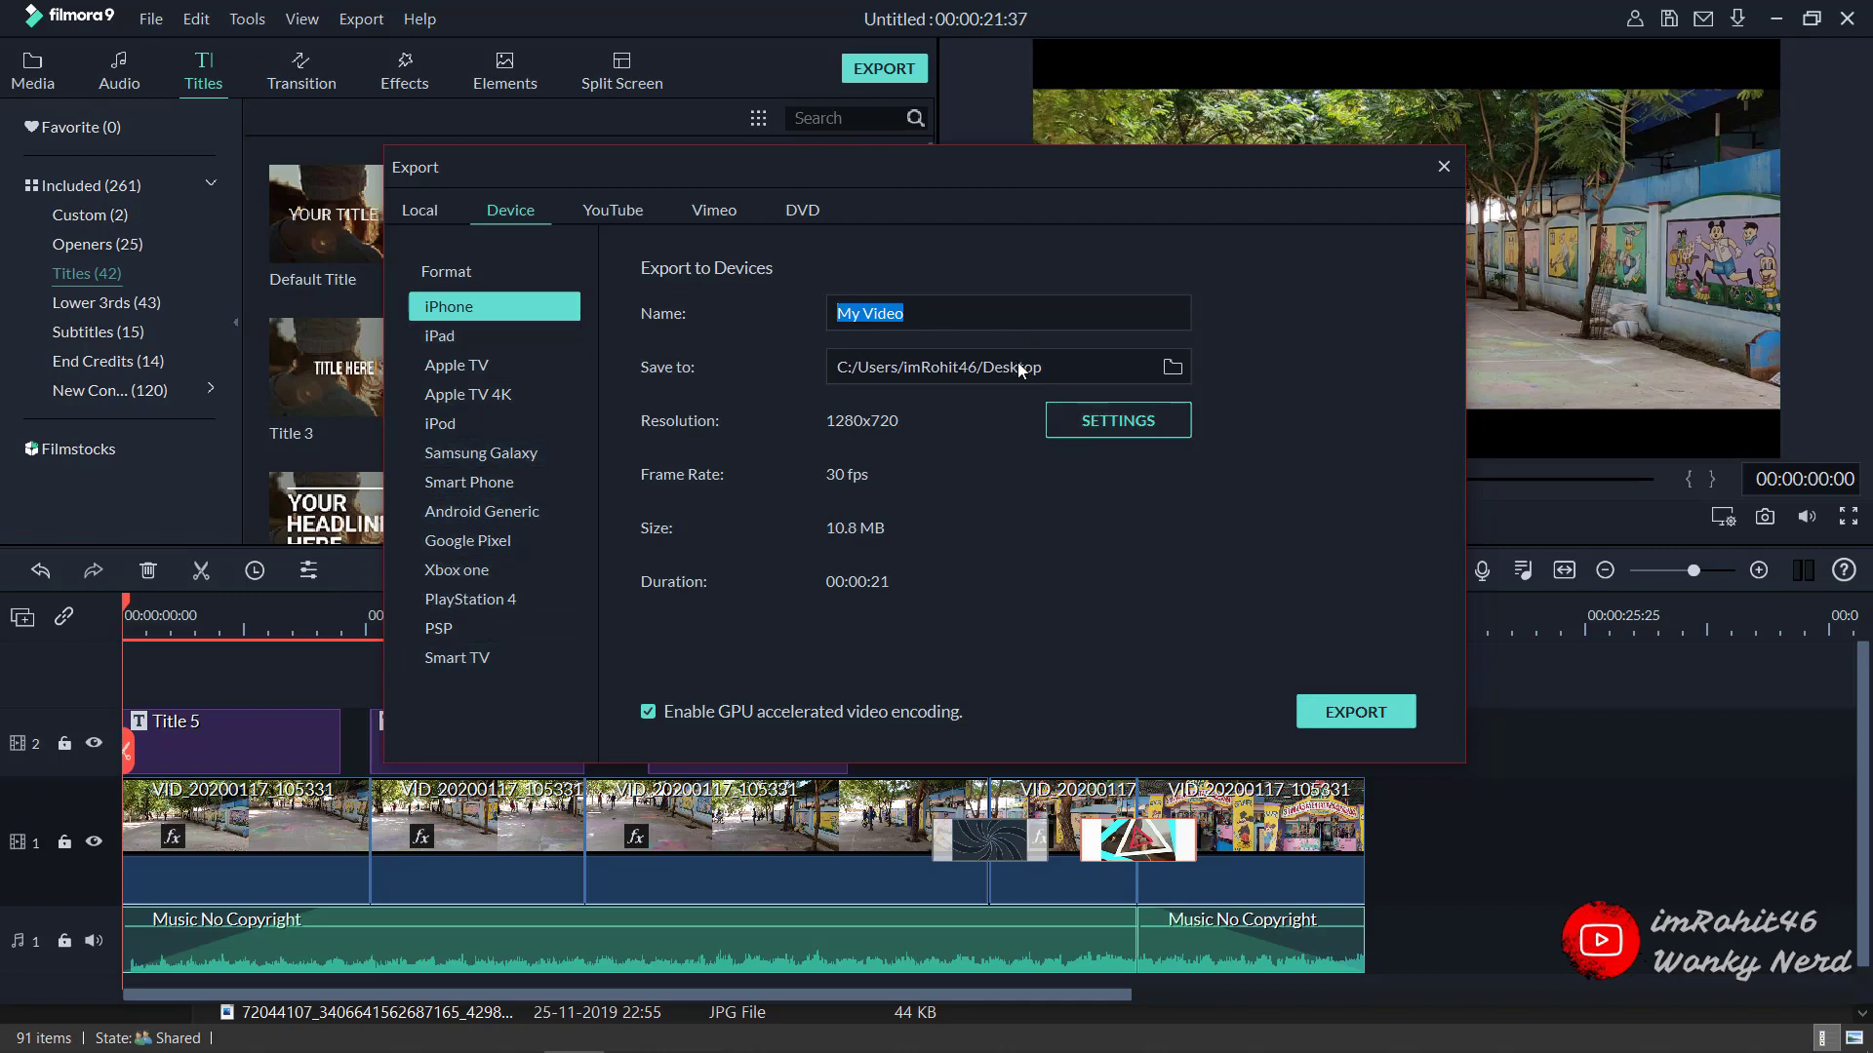
pyautogui.click(620, 216)
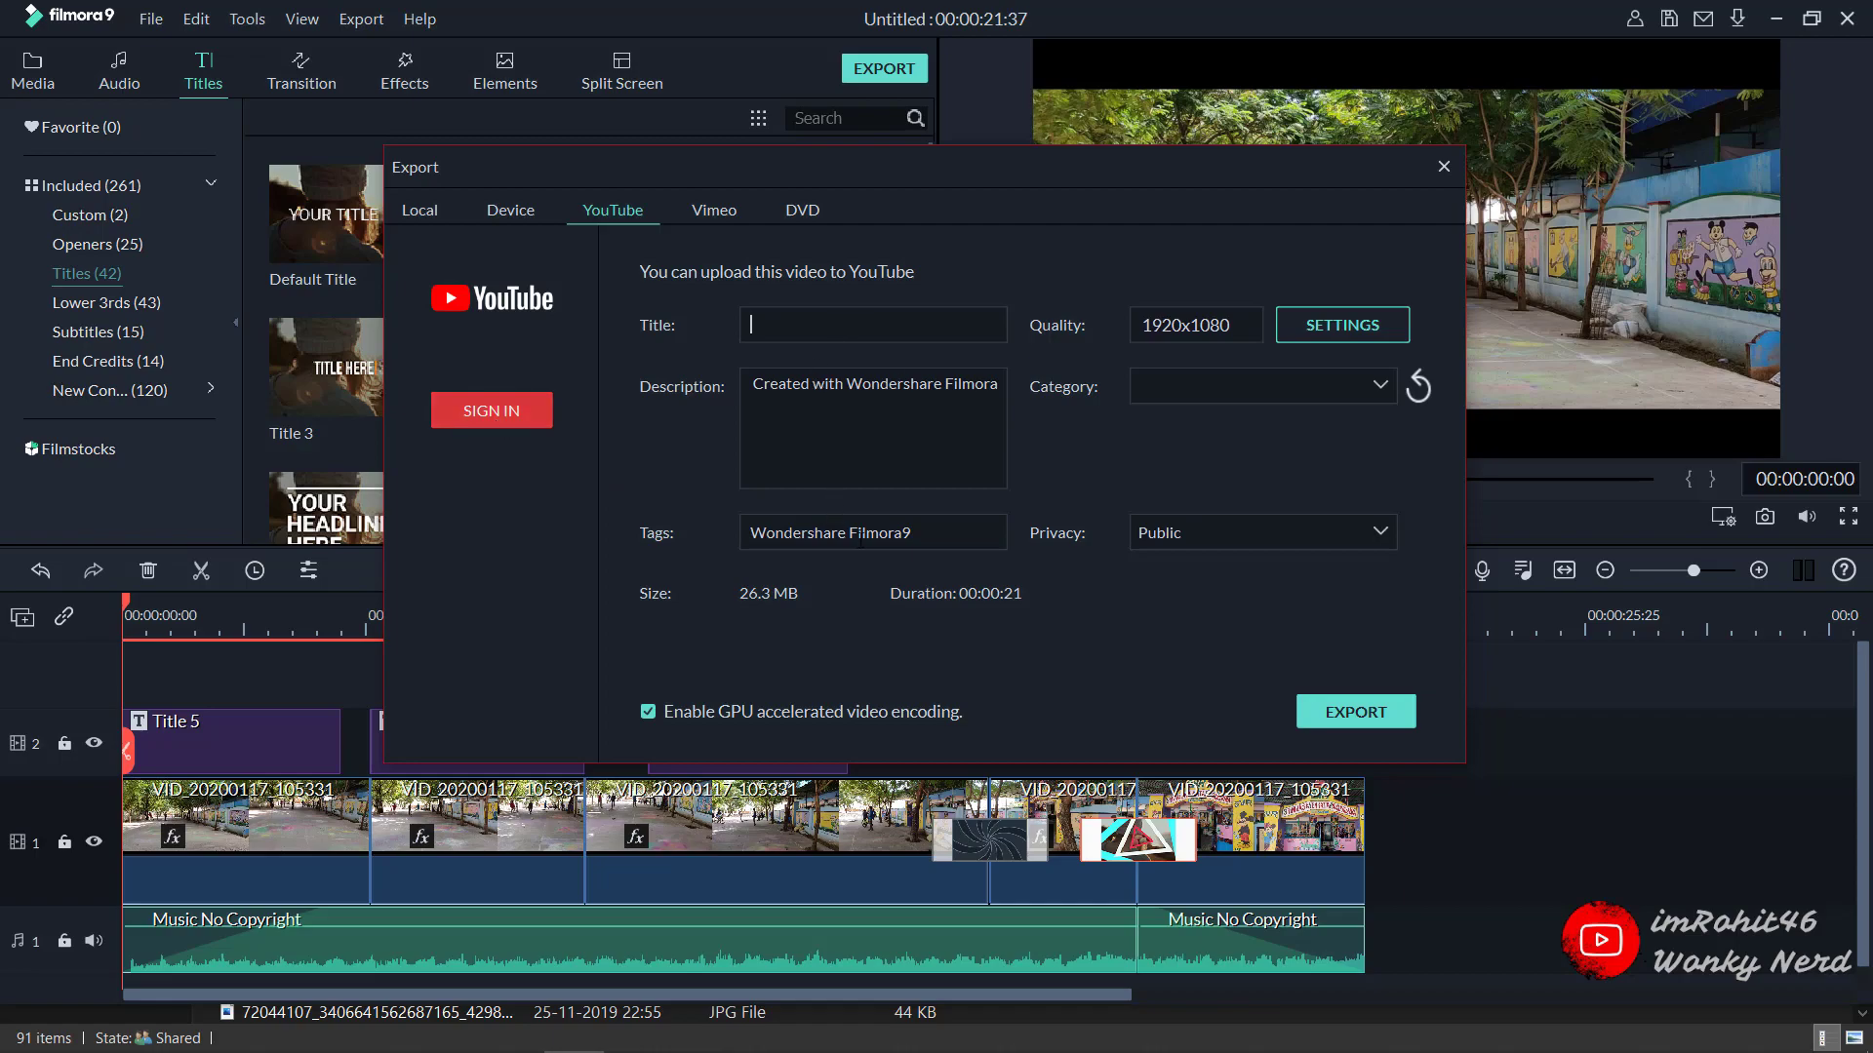
pyautogui.click(1307, 324)
pyautogui.click(1711, 403)
pyautogui.click(715, 212)
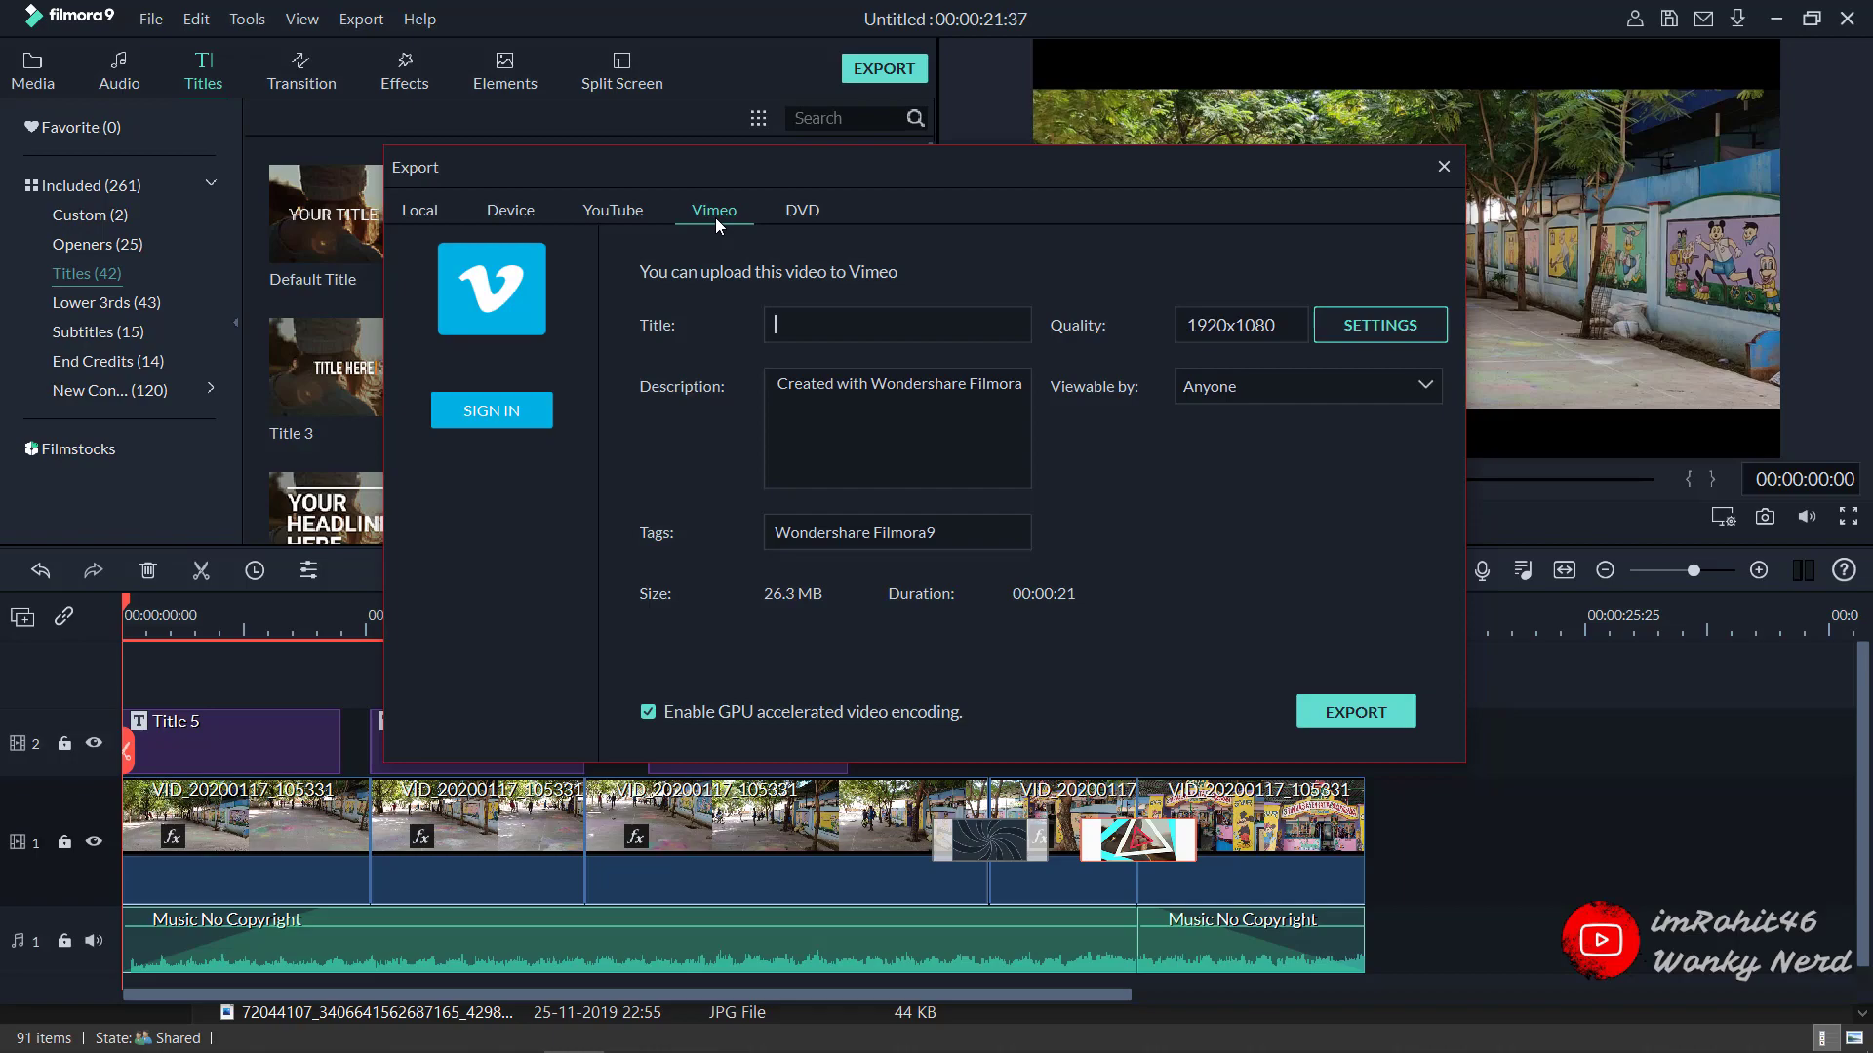
pyautogui.click(818, 328)
# Examine the DVD export options, including the label and the burner drive choice, leaving Burn to DVD off.
pyautogui.click(806, 217)
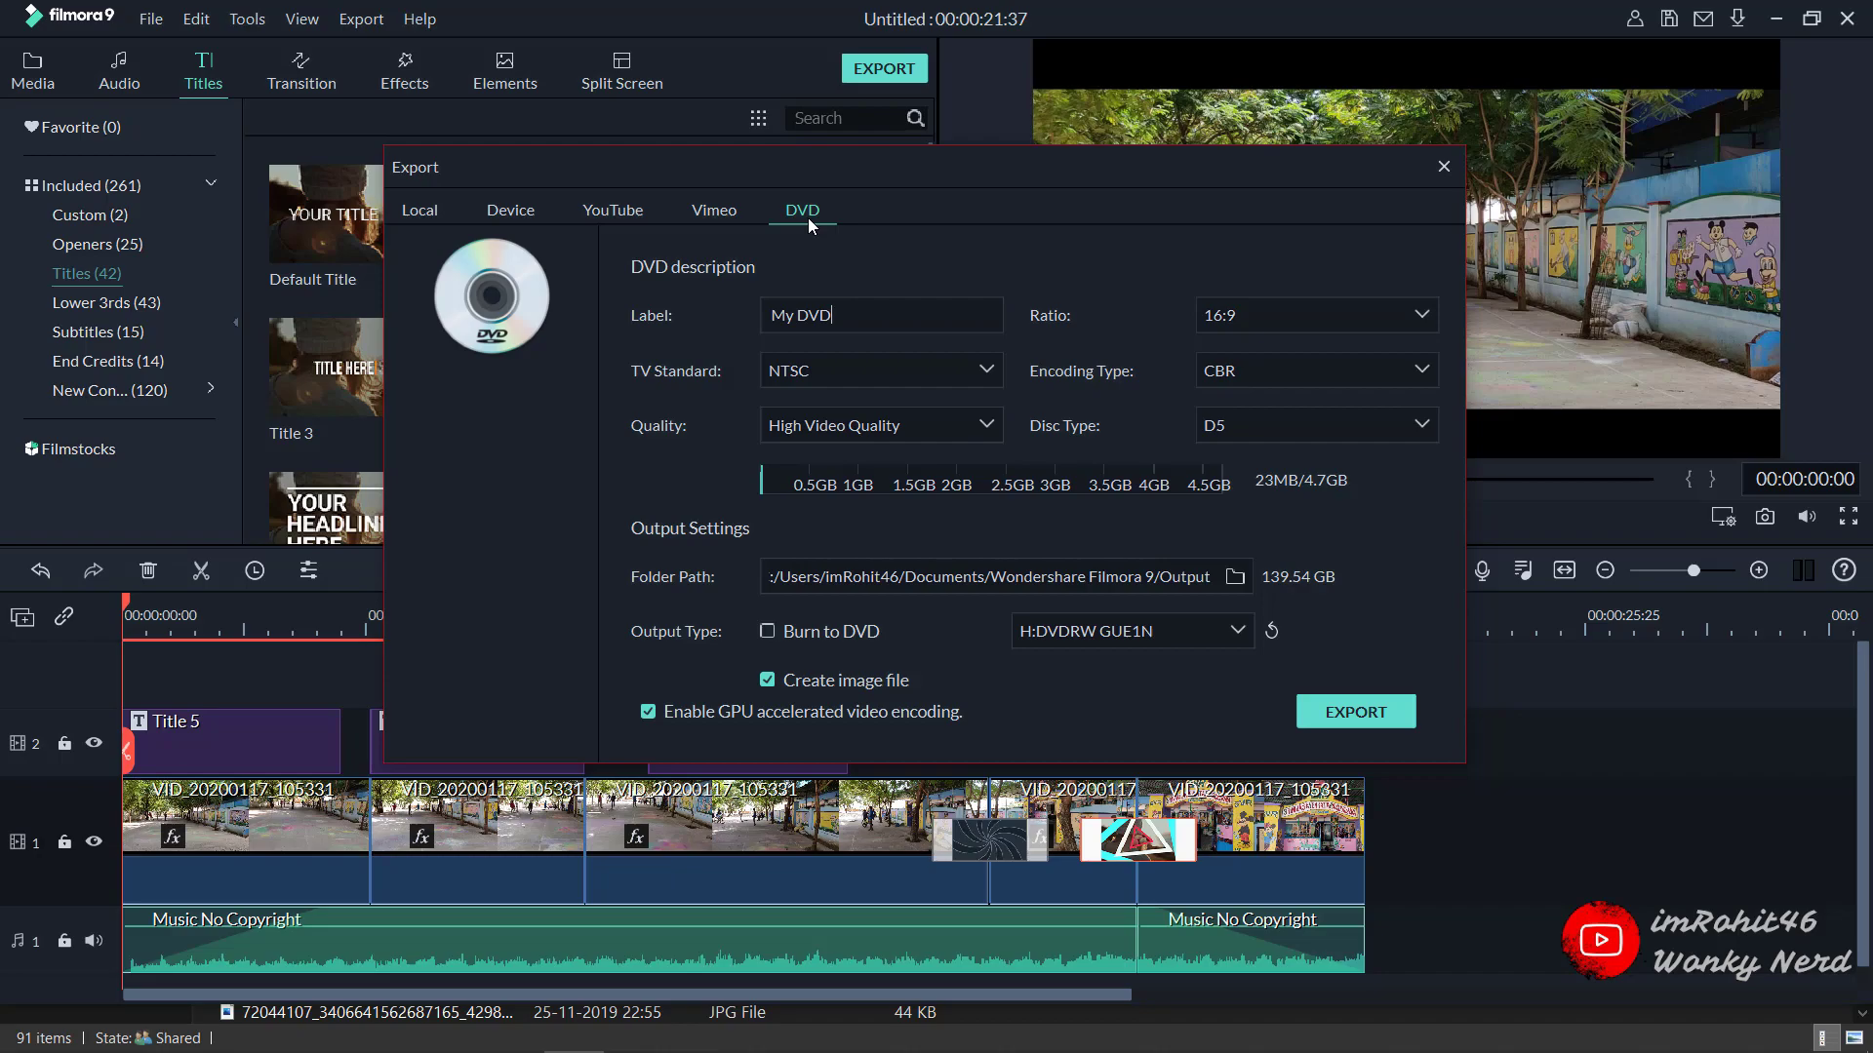
pyautogui.click(867, 320)
pyautogui.click(871, 315)
pyautogui.doubleClick(878, 319)
pyautogui.click(878, 319)
pyautogui.click(767, 633)
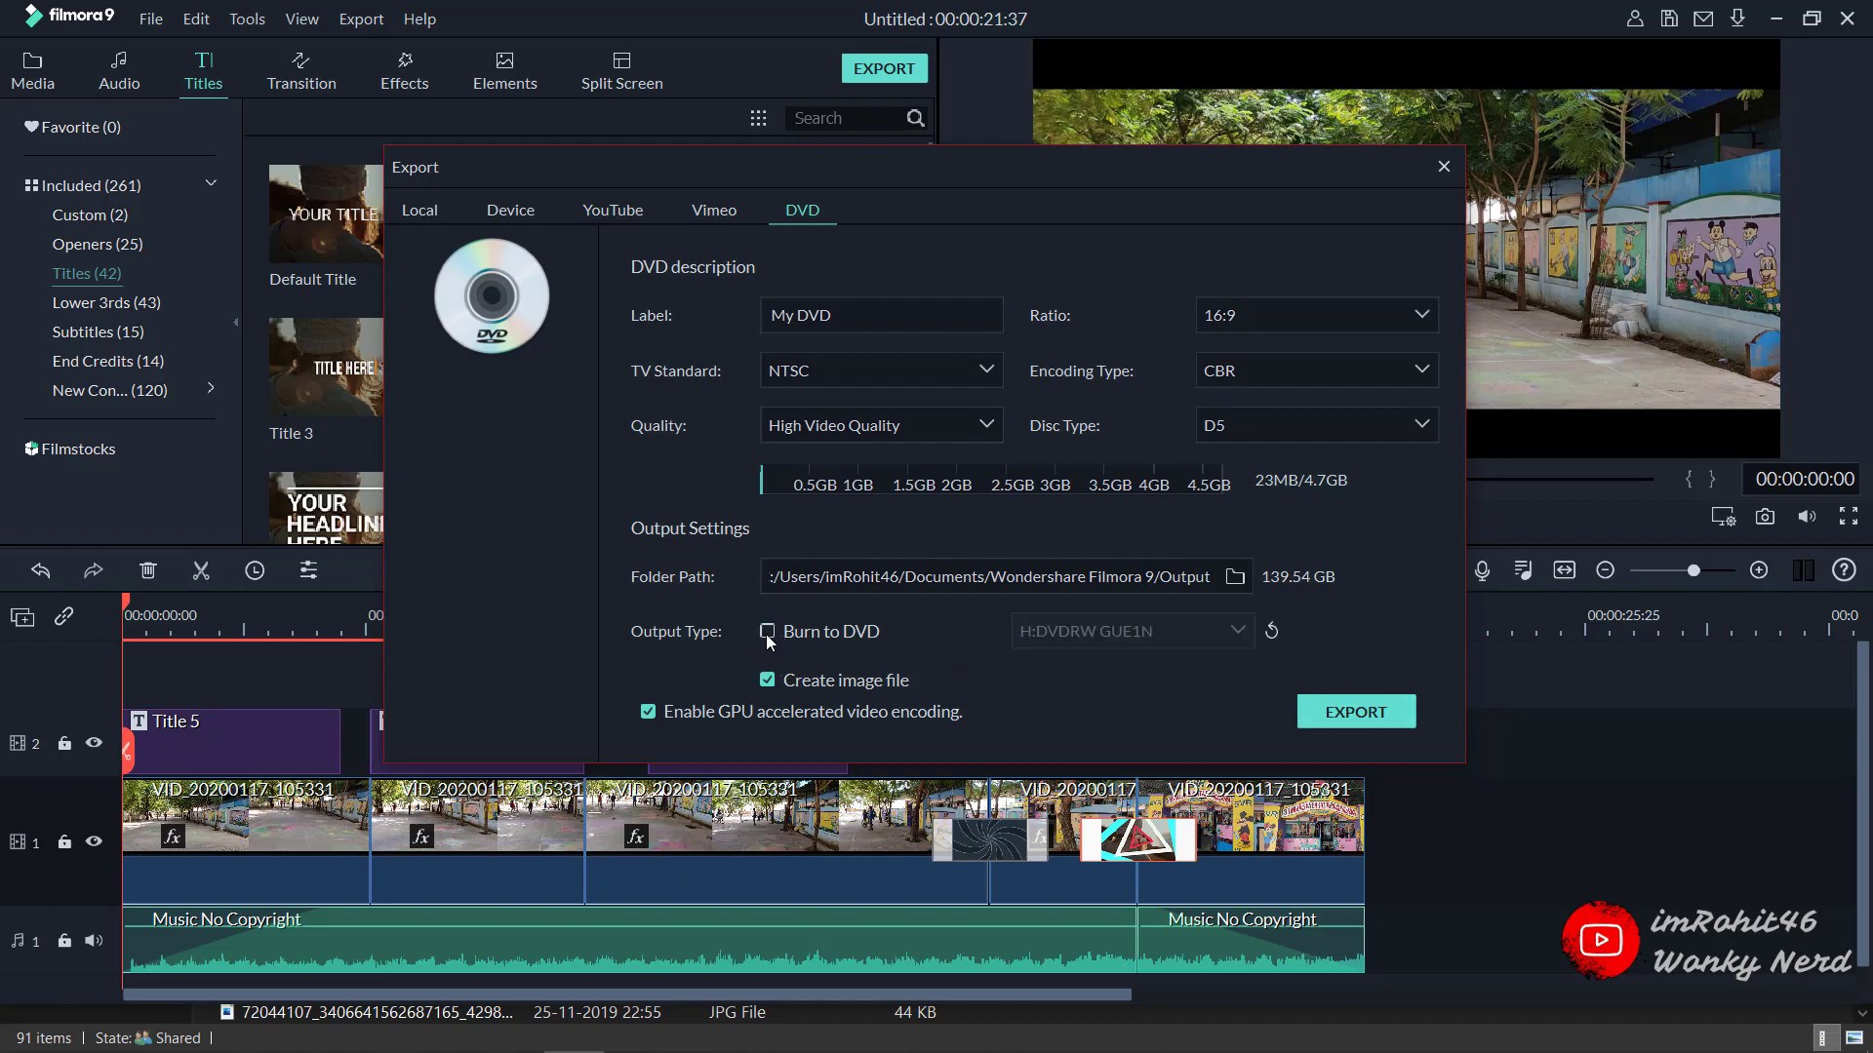
pyautogui.click(767, 633)
pyautogui.click(1172, 635)
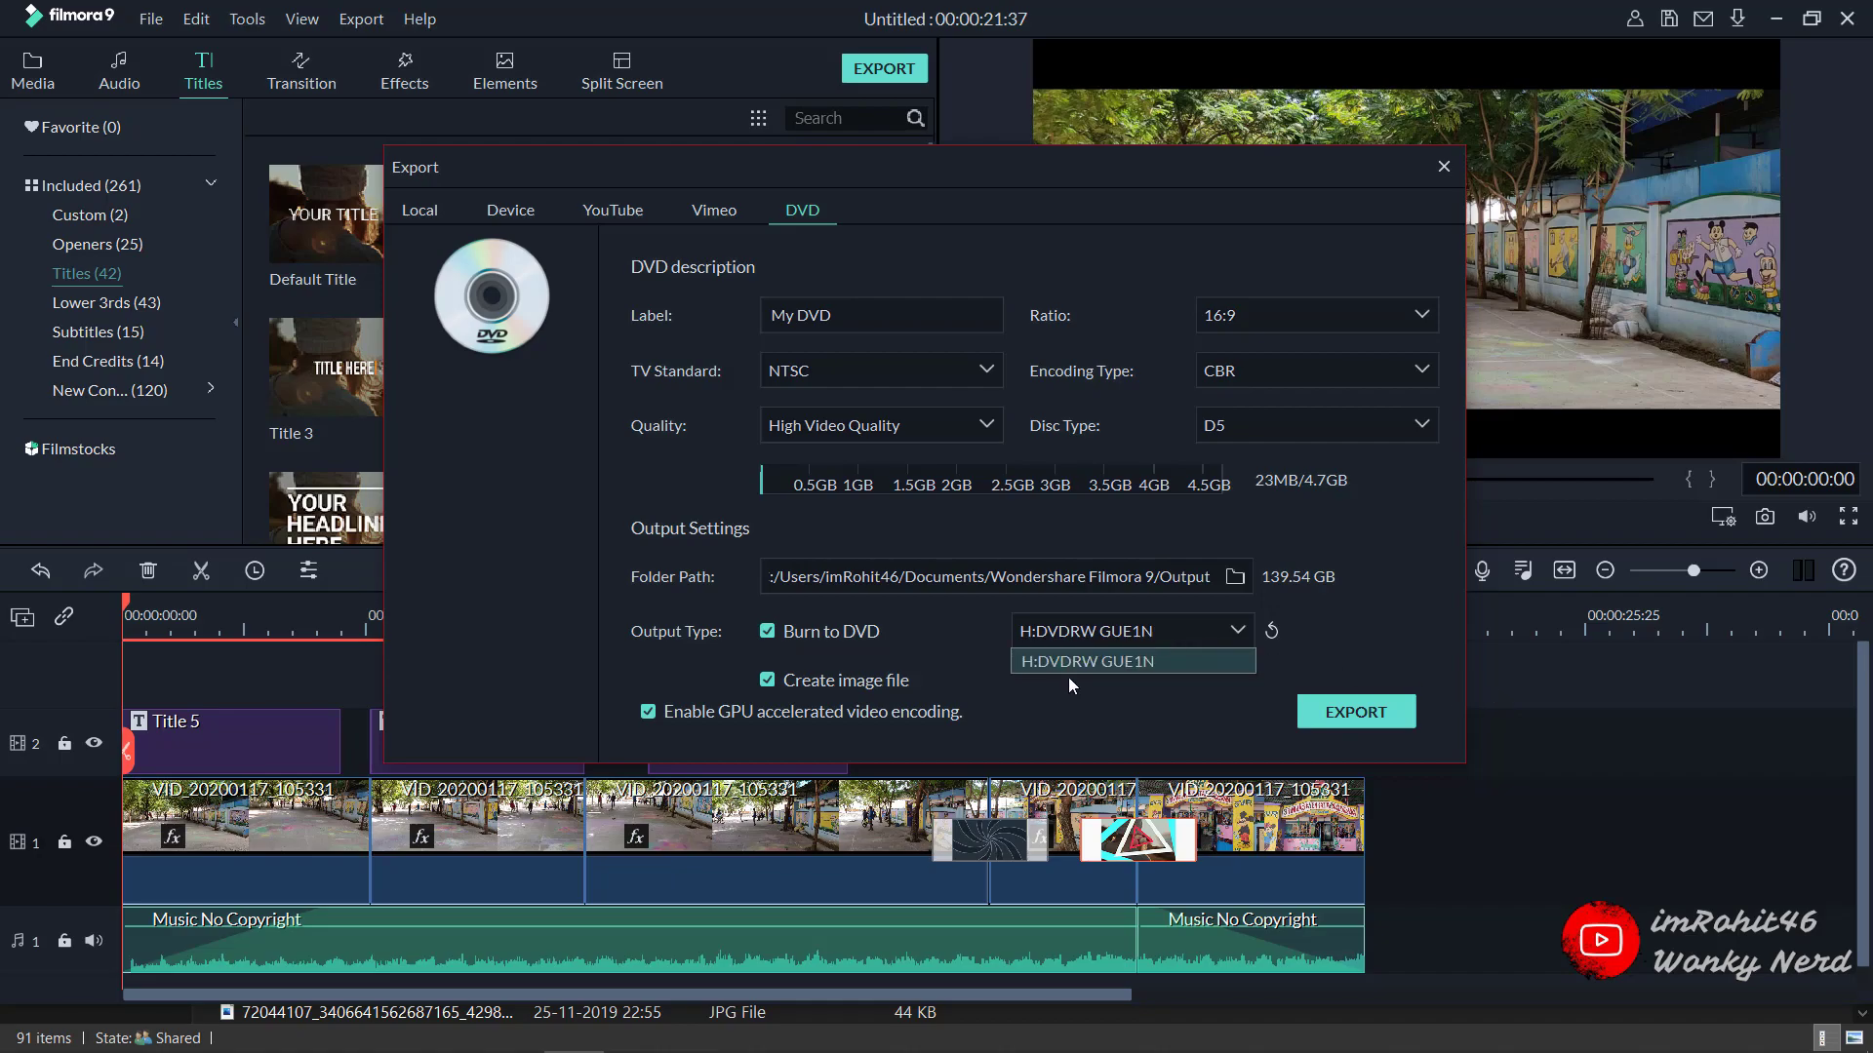
pyautogui.click(1053, 660)
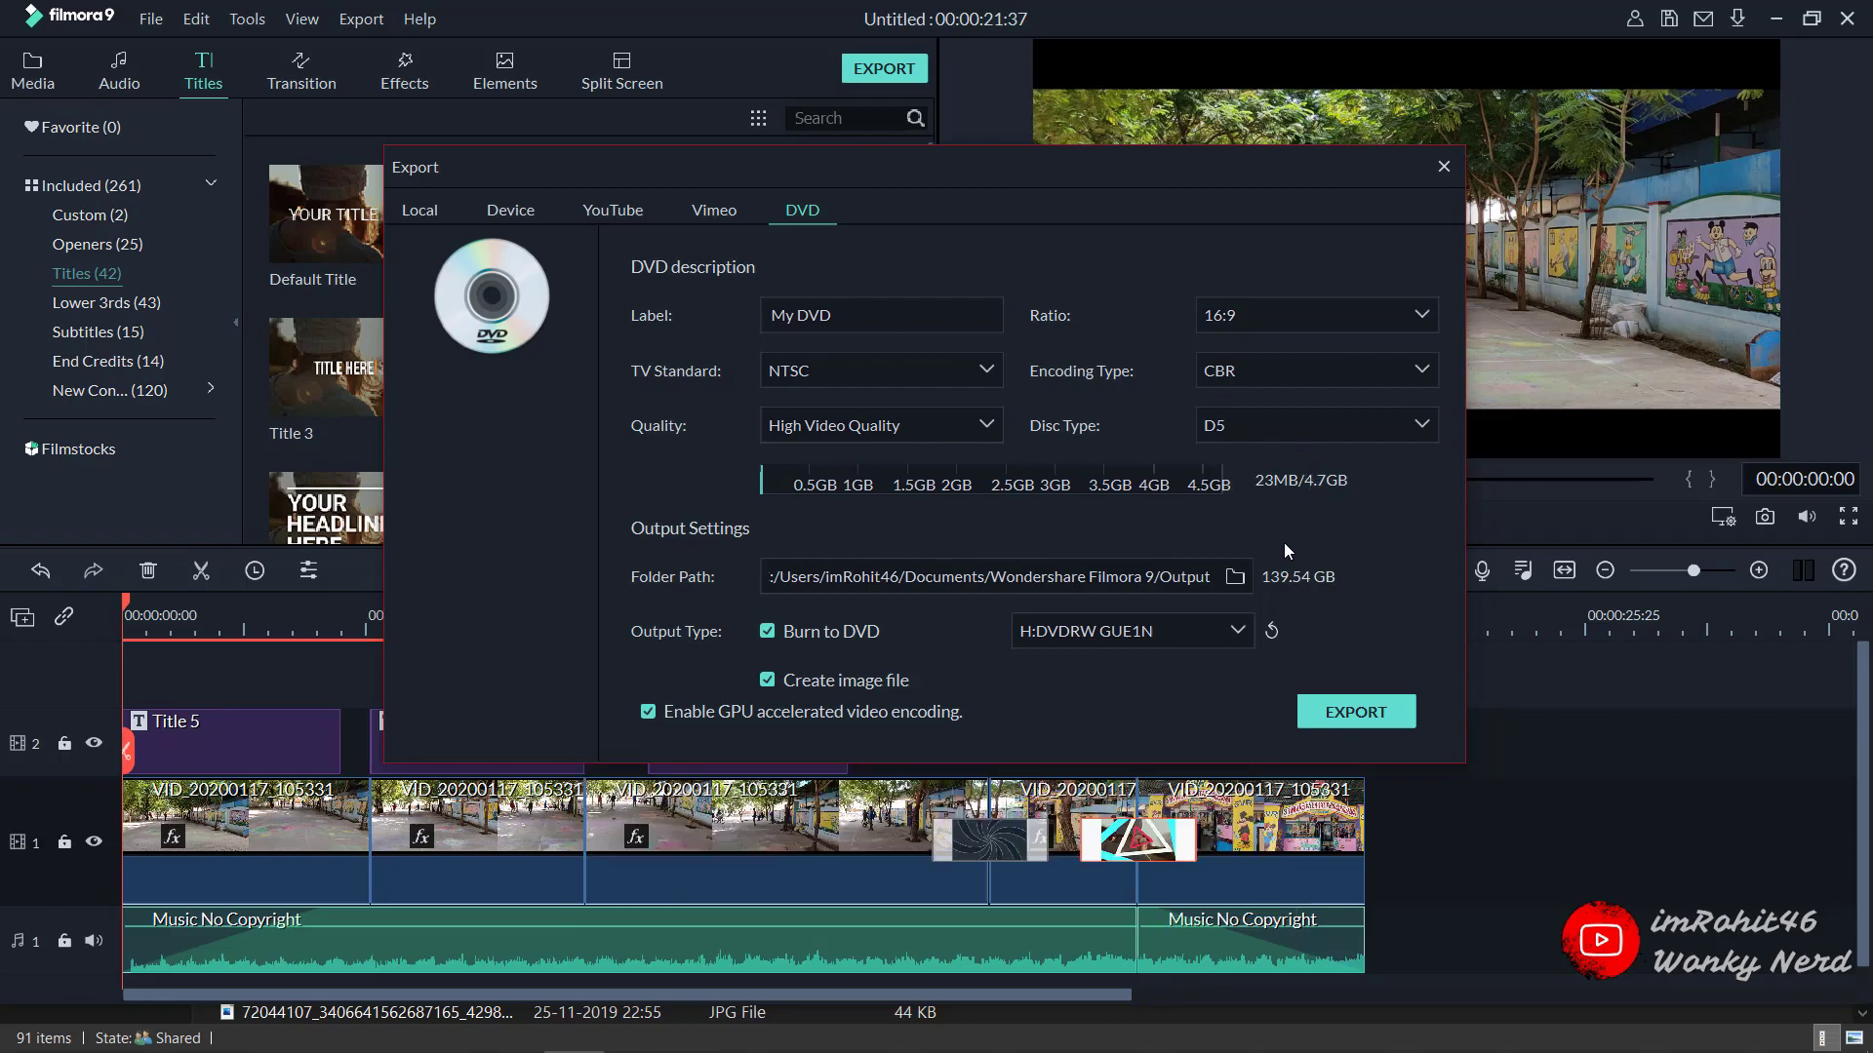
pyautogui.click(765, 631)
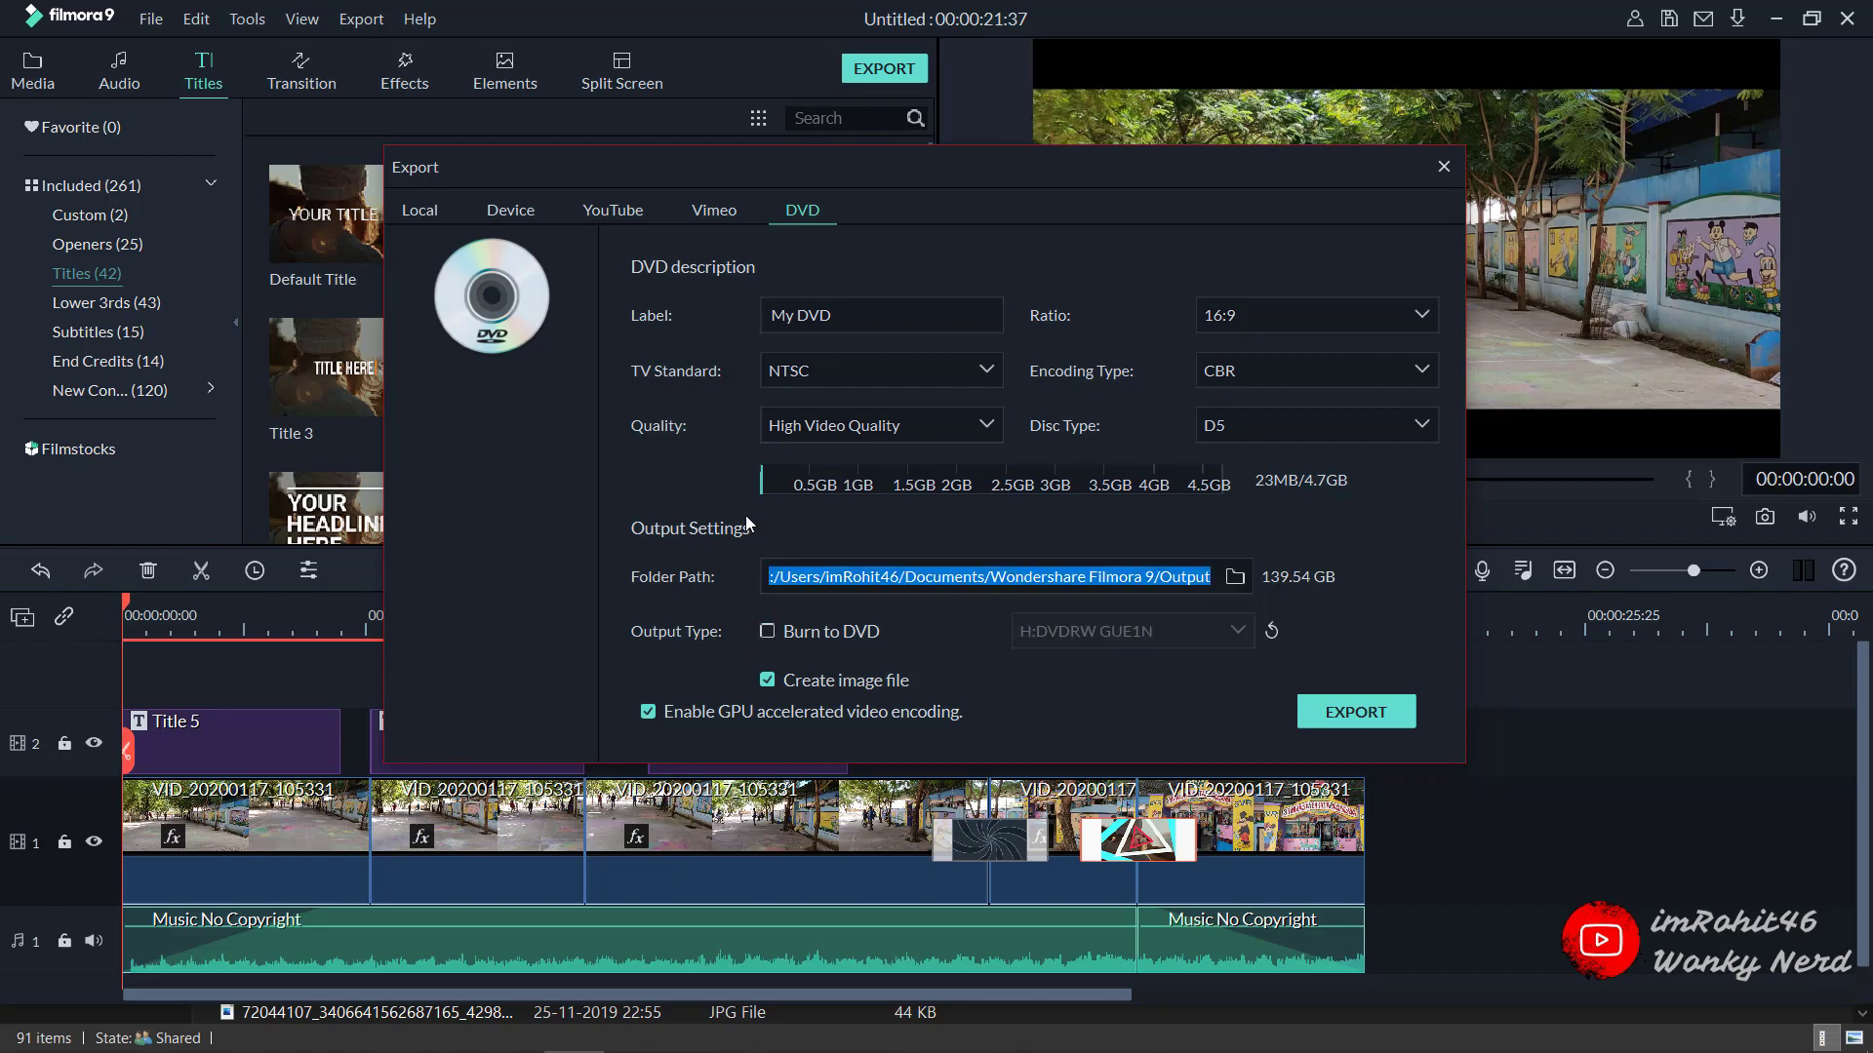
# Return to the local export options and export My School to the Desktop as MP4.
pyautogui.click(708, 210)
pyautogui.click(594, 215)
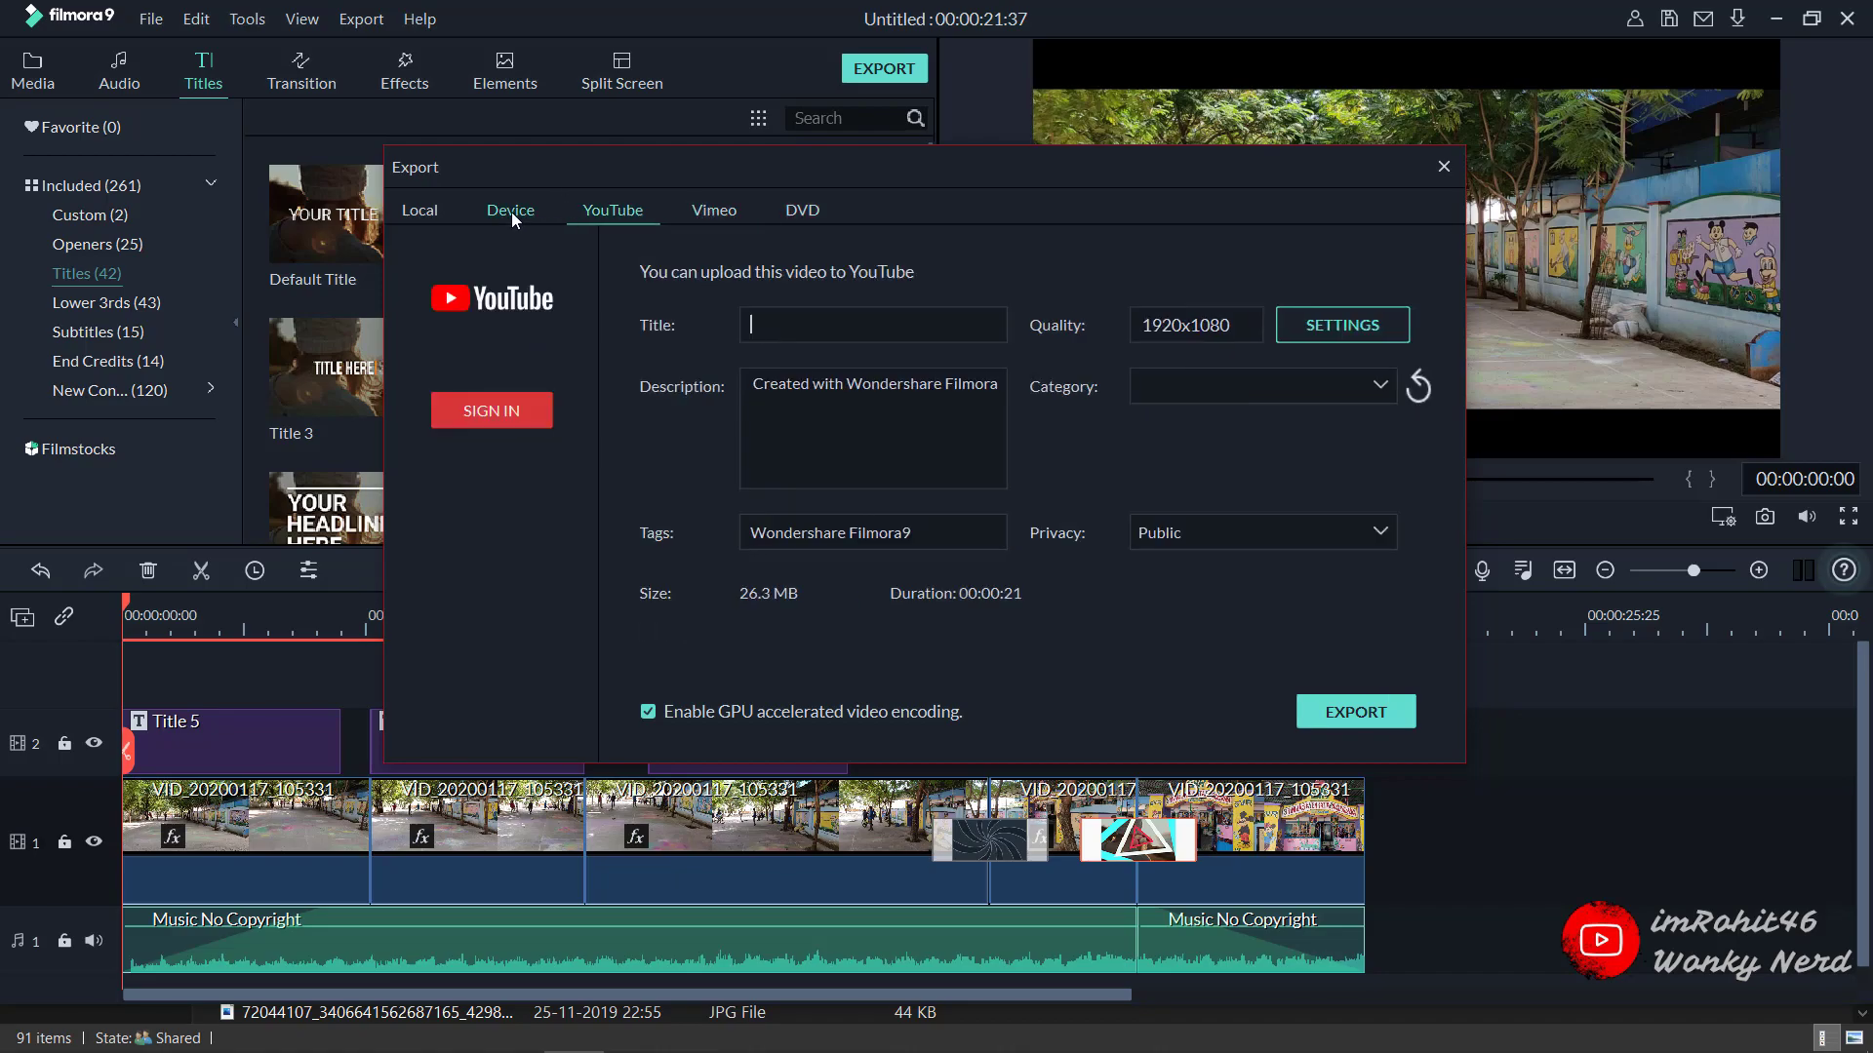
pyautogui.click(512, 213)
pyautogui.click(419, 212)
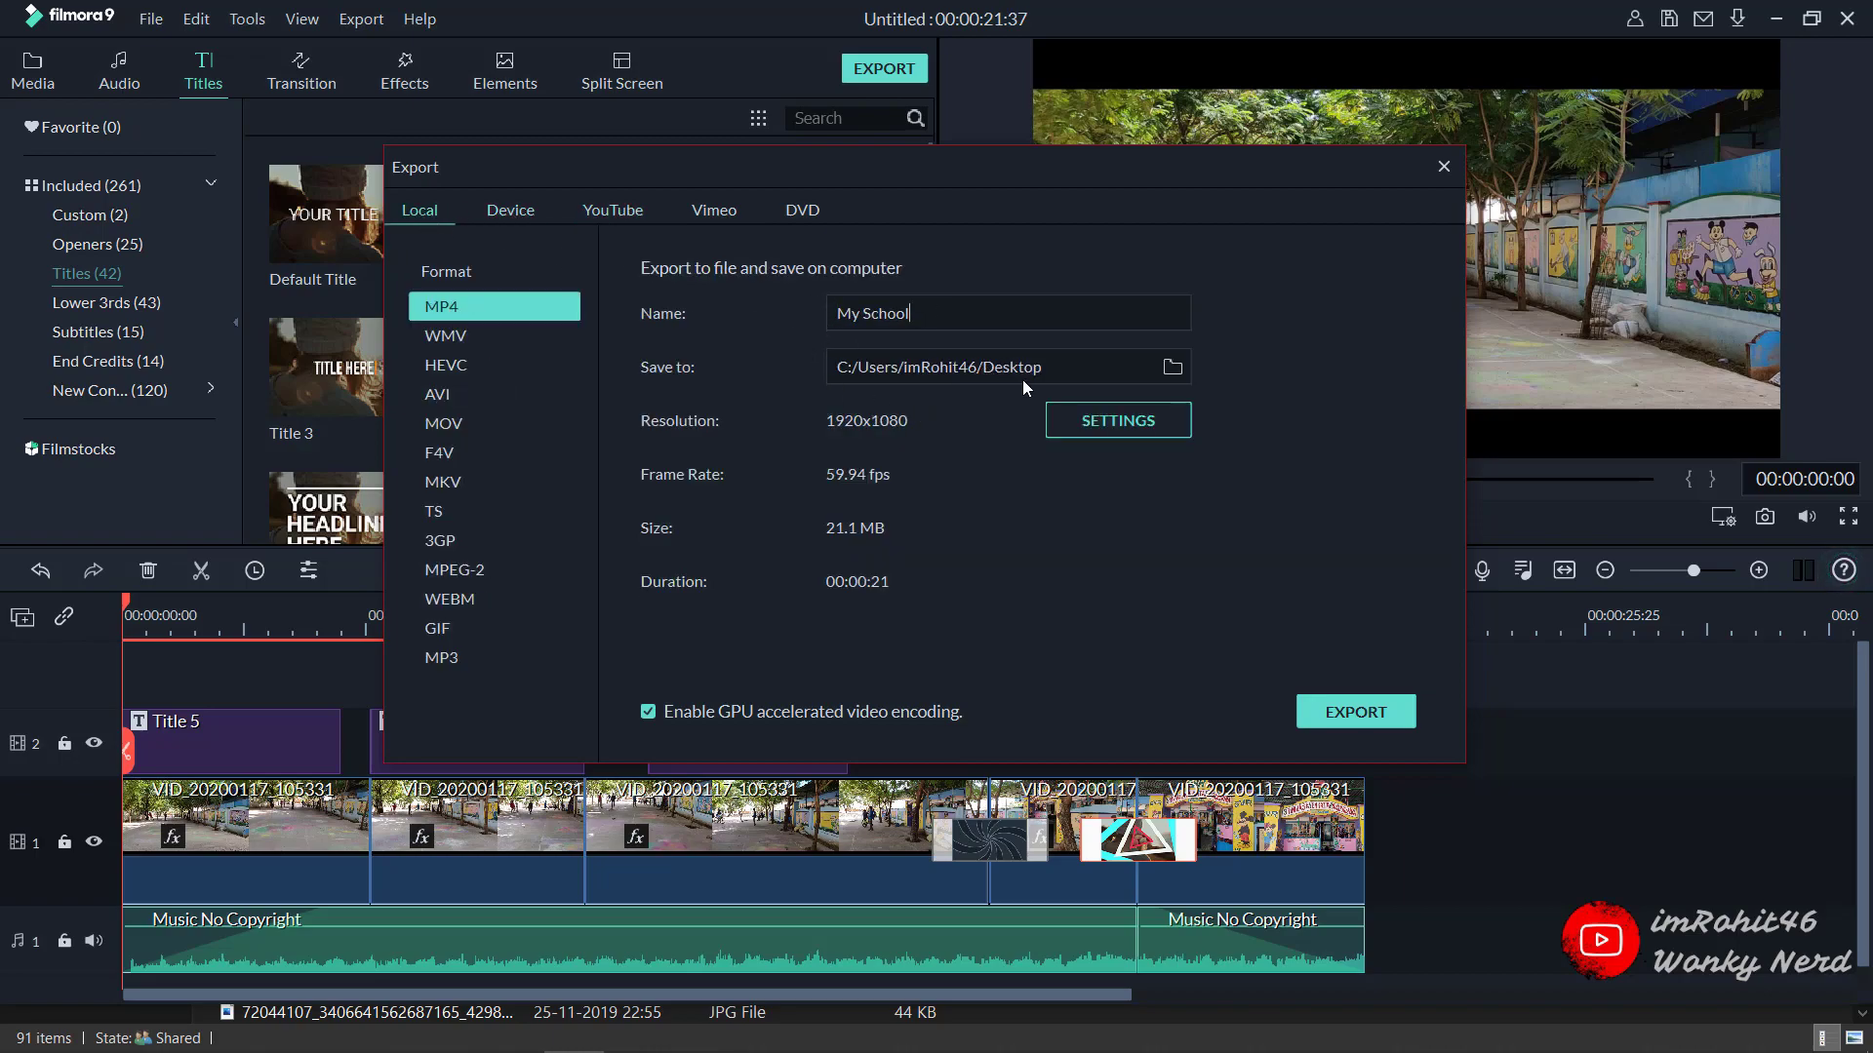
pyautogui.click(1361, 712)
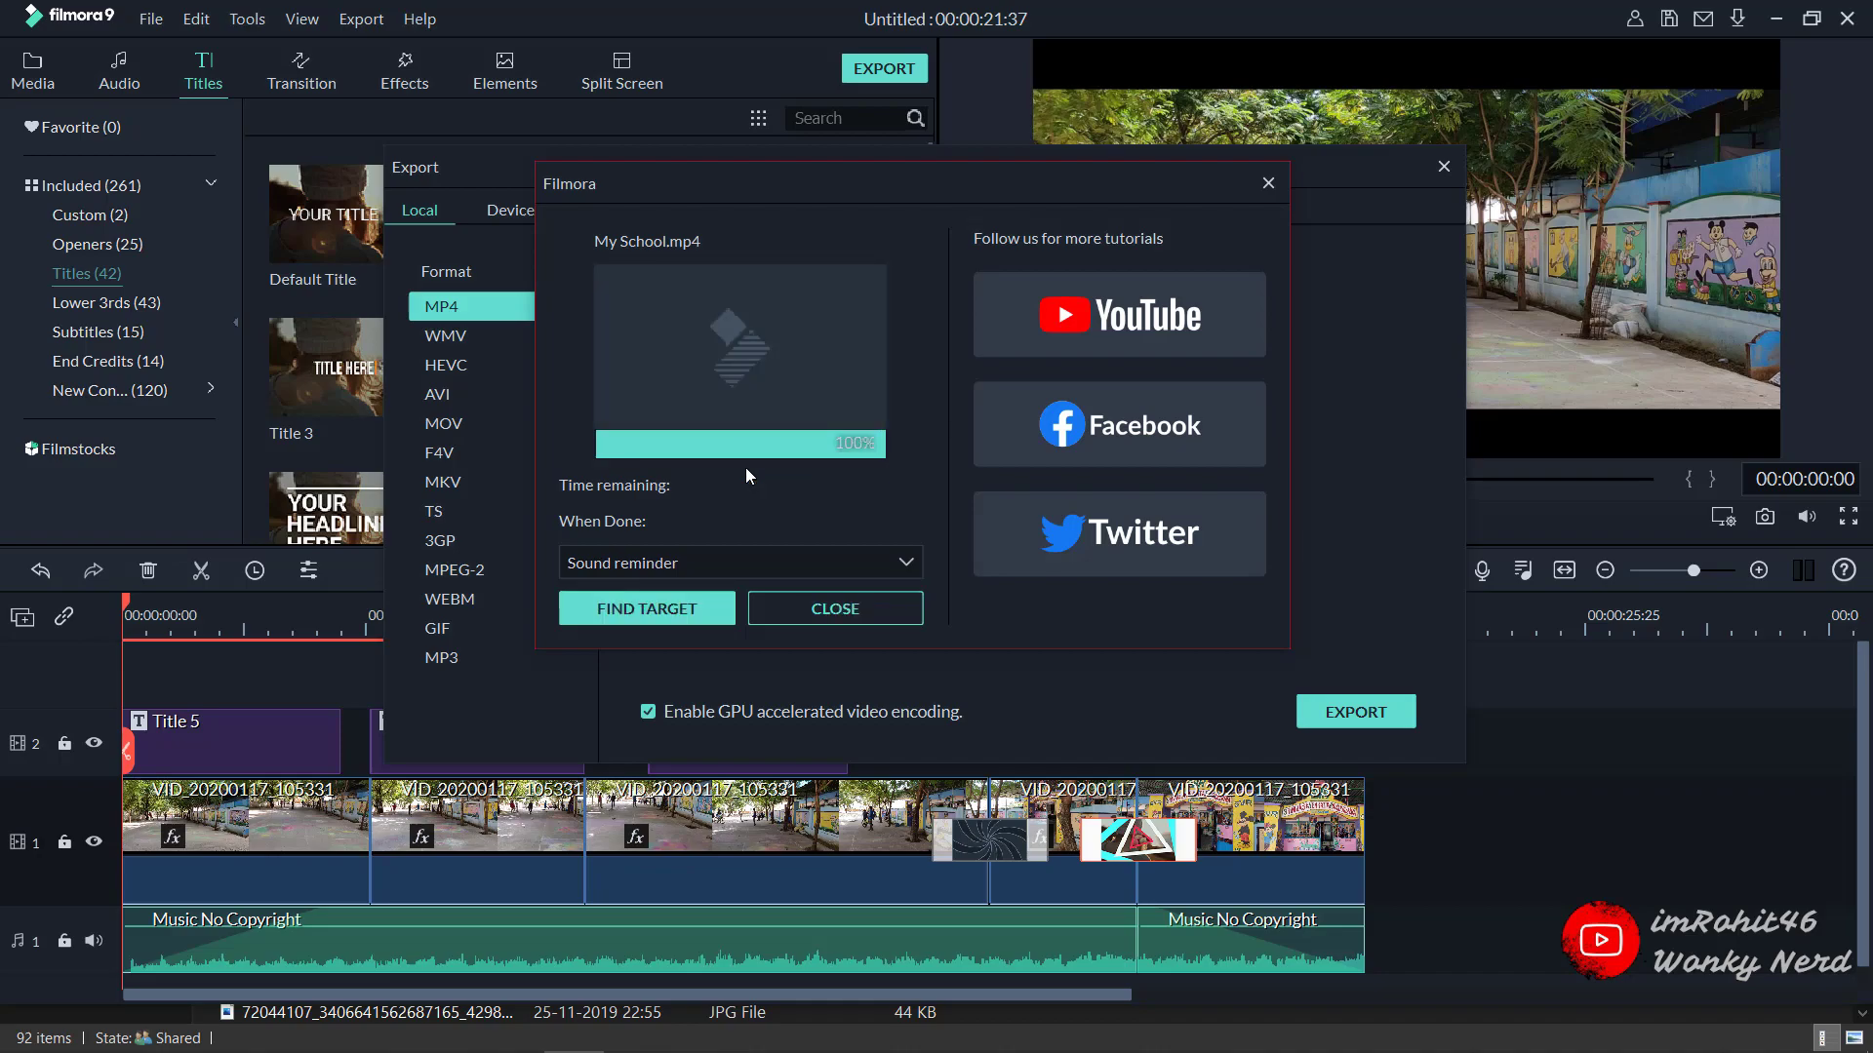
# Locate the exported My School.mp4 in its folder, watch it and close the video player.
pyautogui.click(683, 603)
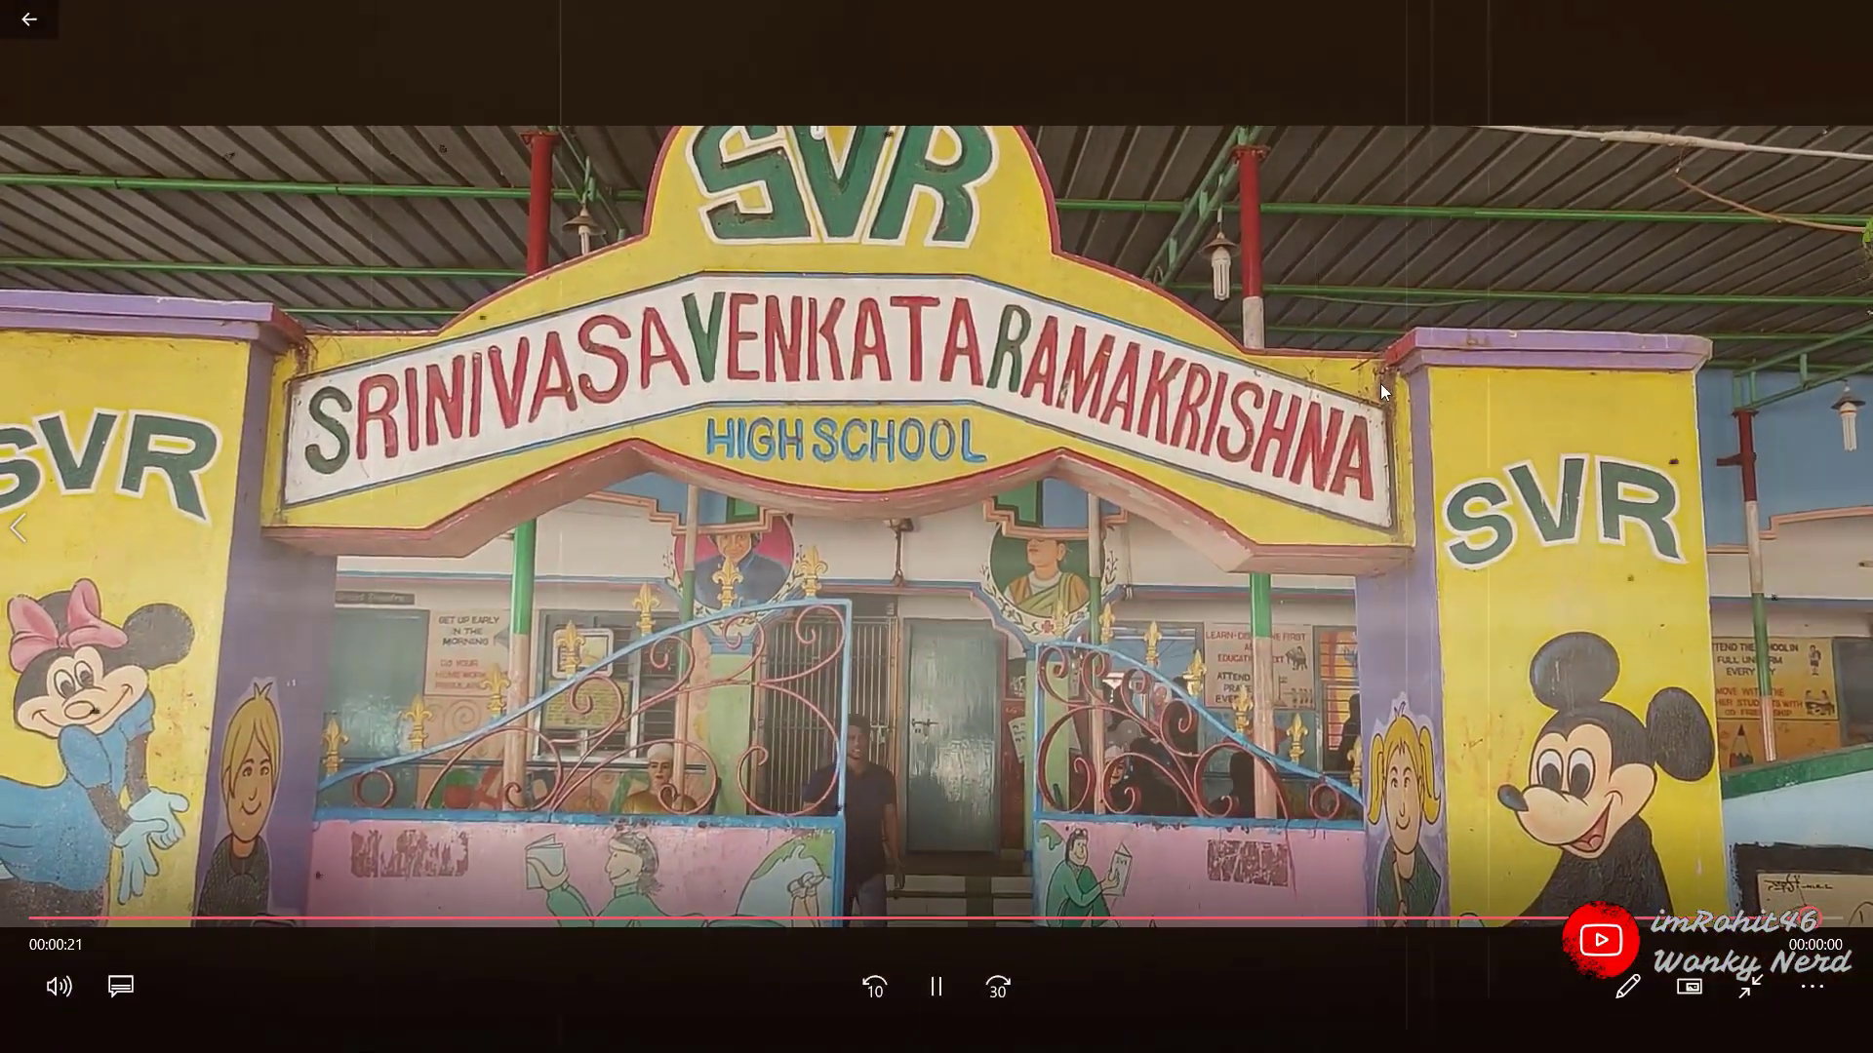
pyautogui.click(1847, 14)
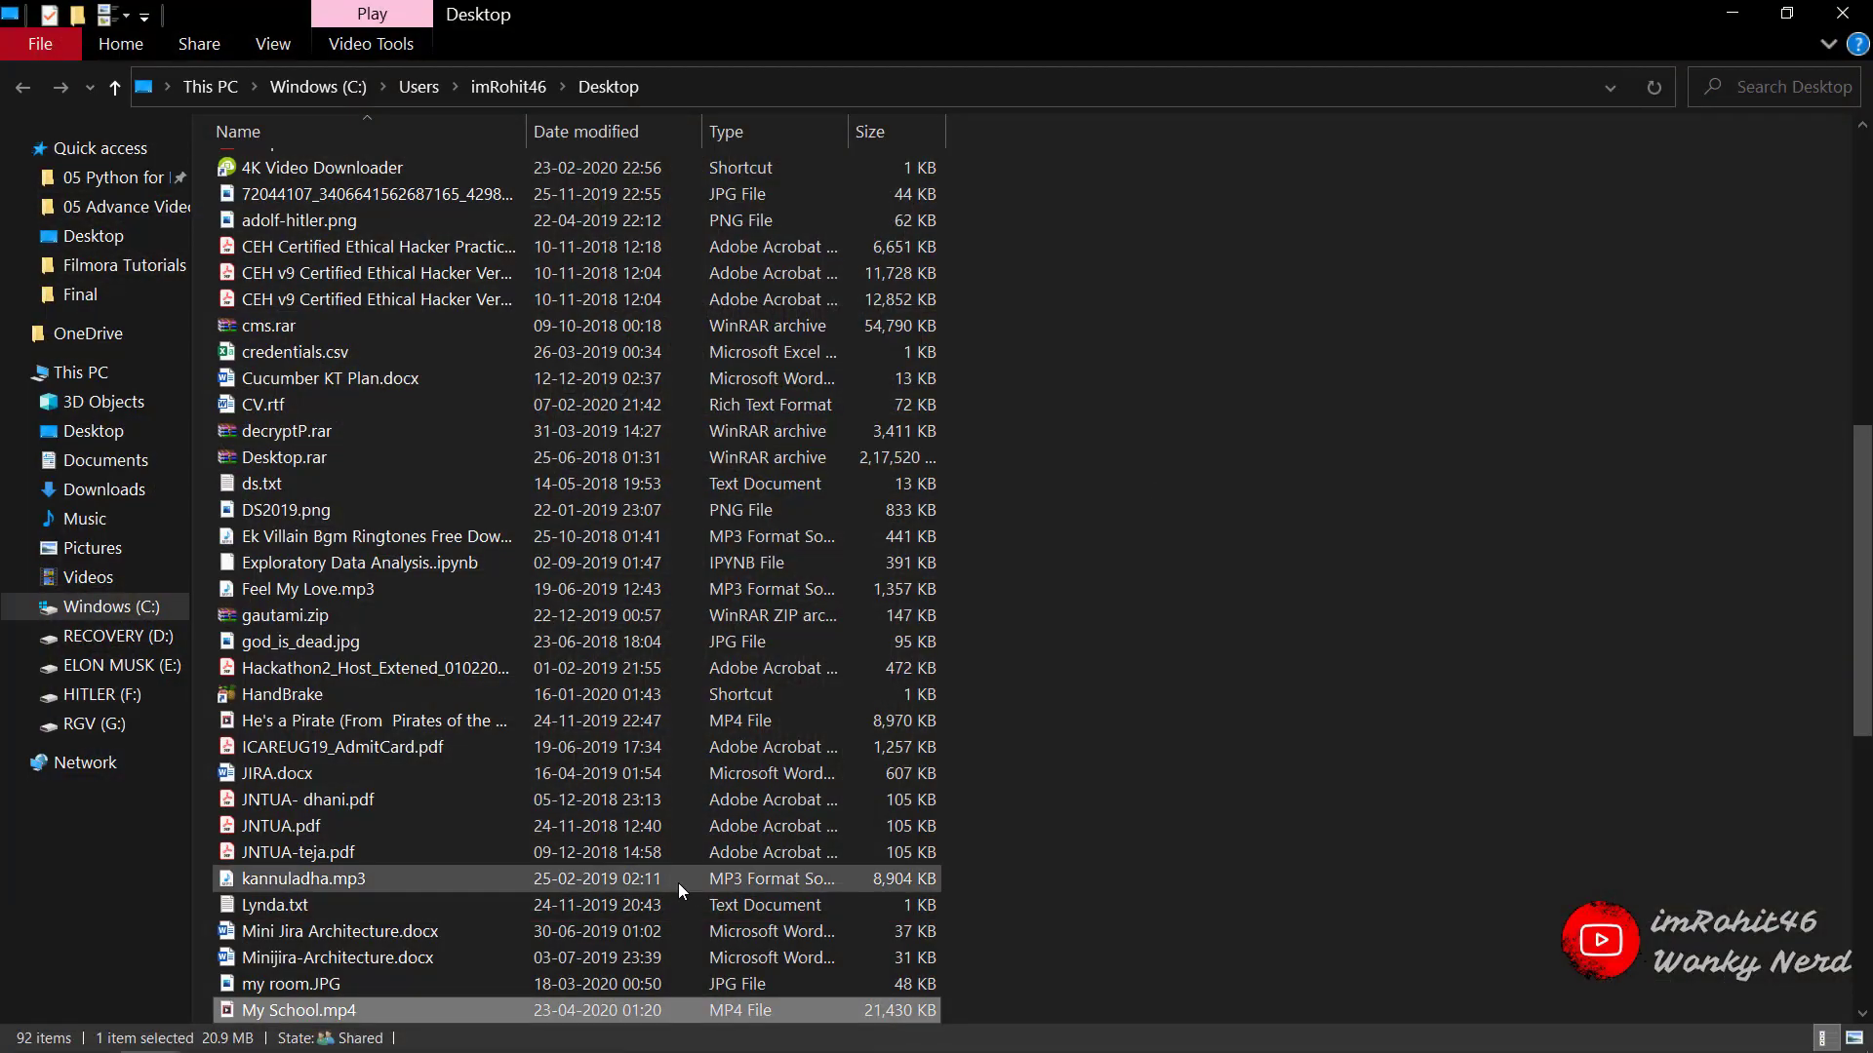